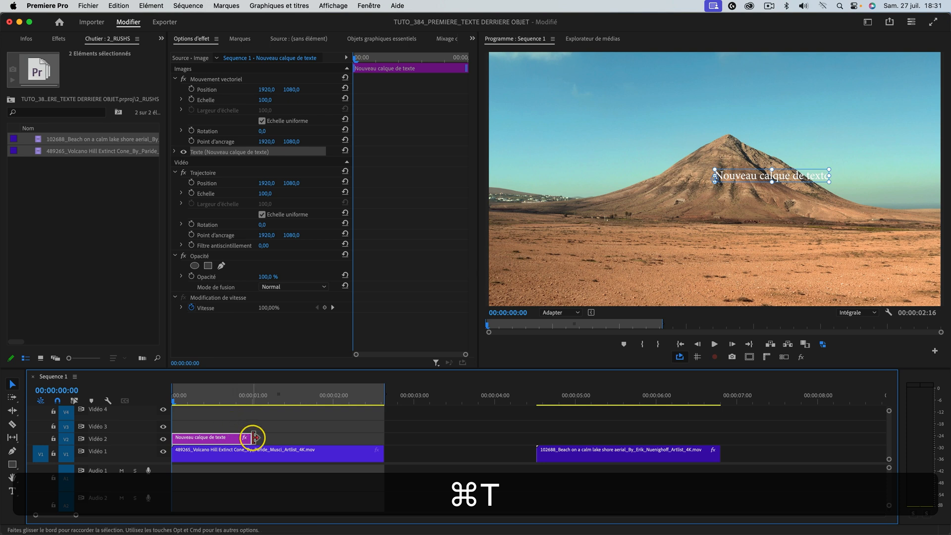
Step: Extend the text clip on Video 2 to the end of the volcano clip and replace its text with MONTAGNE
left_click_drag(251, 436, 384, 435)
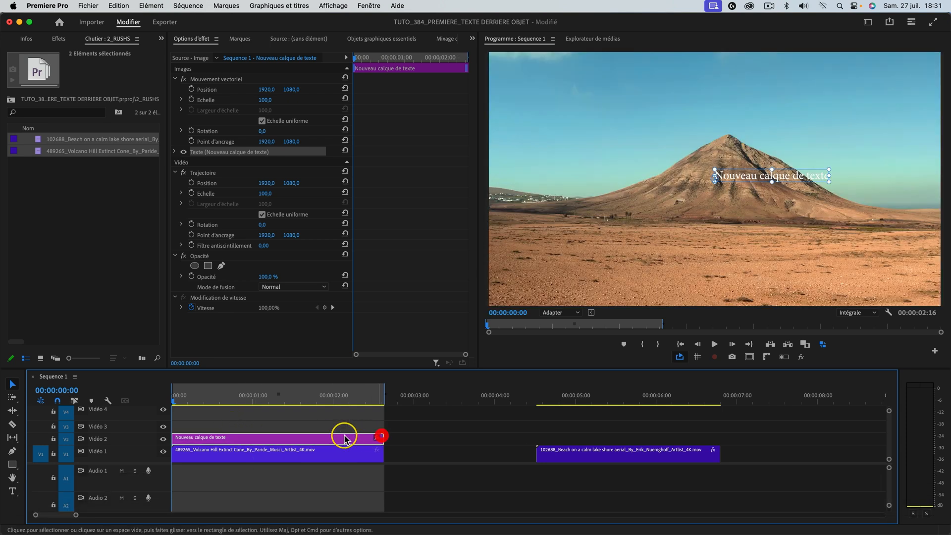
double_click(764, 177)
type("MONTAGNE")
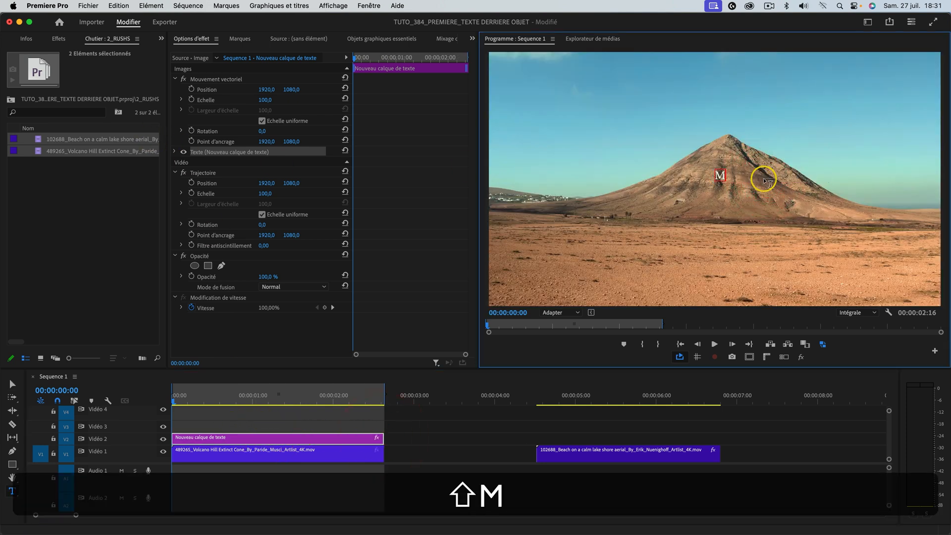
Step: Change the MONTAGNE title's font to Montserrat ExtraBold
left_click(383, 39)
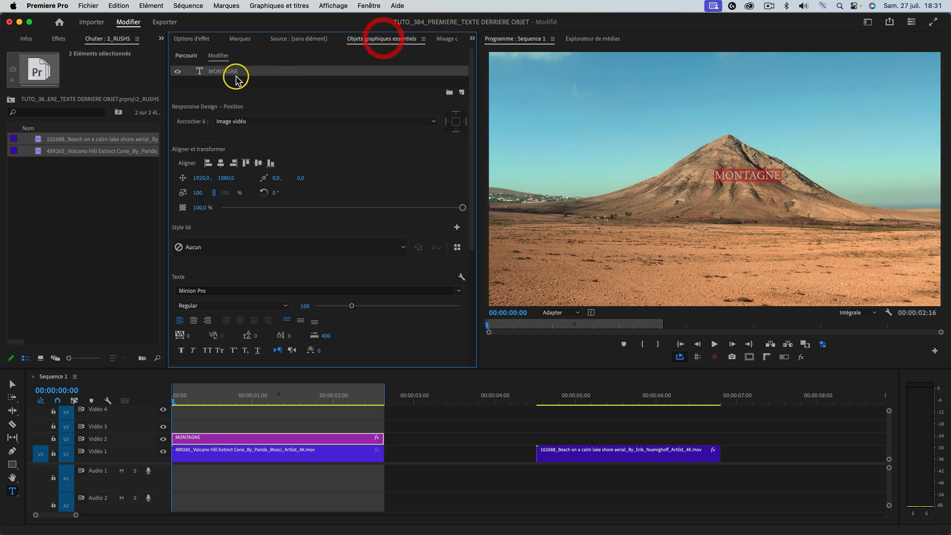
left_click(208, 290)
type("mont")
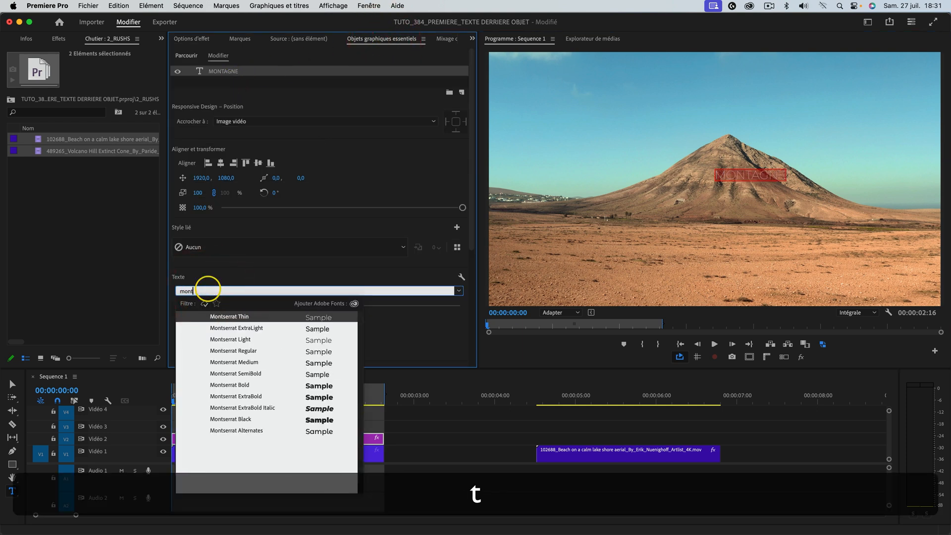
left_click(251, 395)
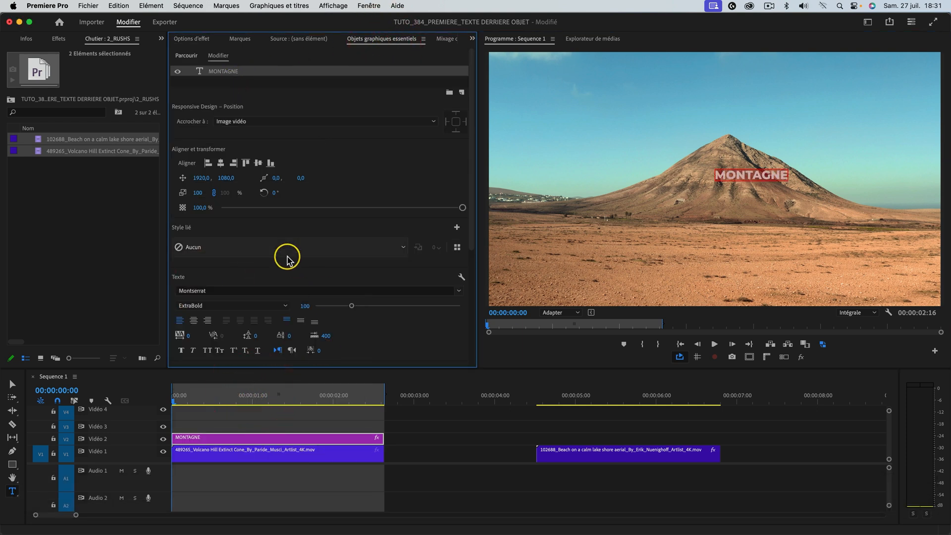
Step: Scale the MONTAGNE title to about 343% and position it in the sky so it overlaps the mountain's peak
left_click_drag(198, 193, 249, 187)
left_click(845, 174)
left_click_drag(841, 181, 791, 134)
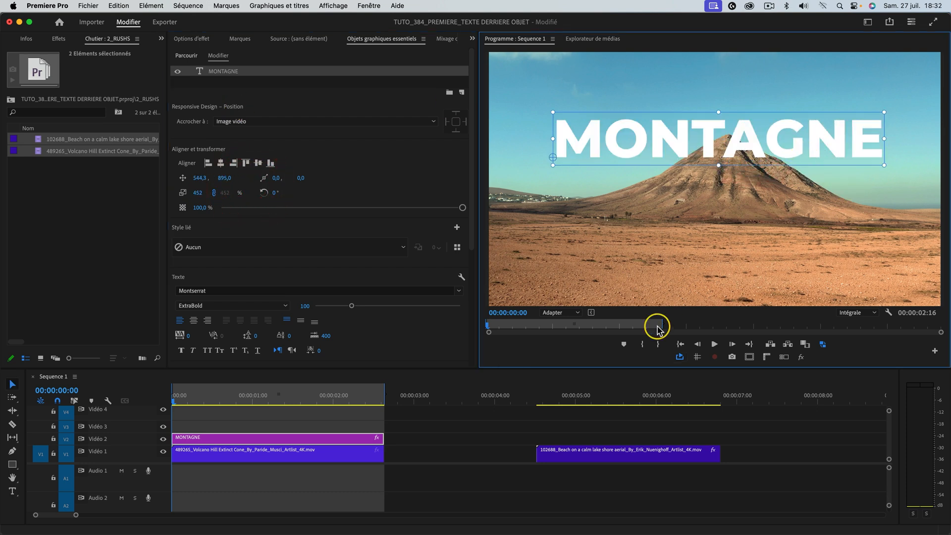
Step: Play back the start of the sequence to check the title over the volcano footage
left_click(117, 391)
key("space")
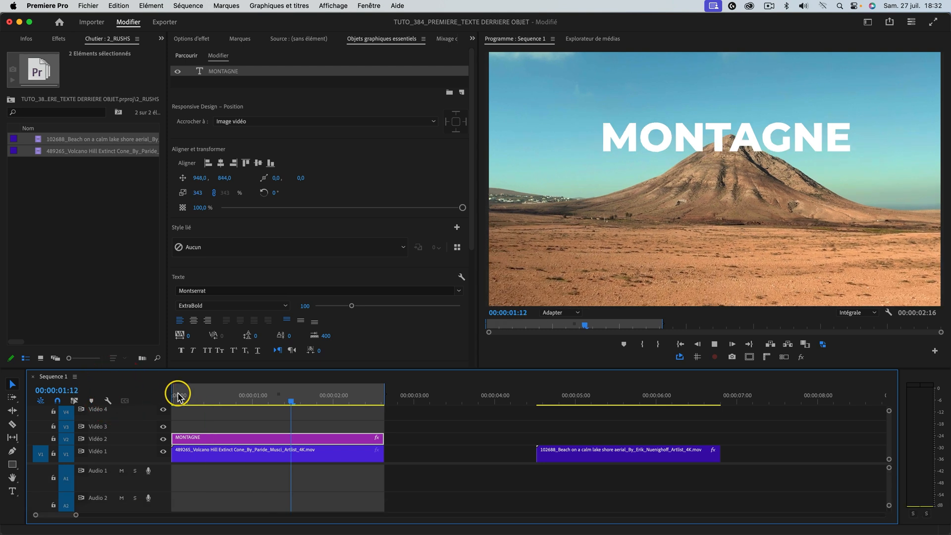
key("space")
key("space")
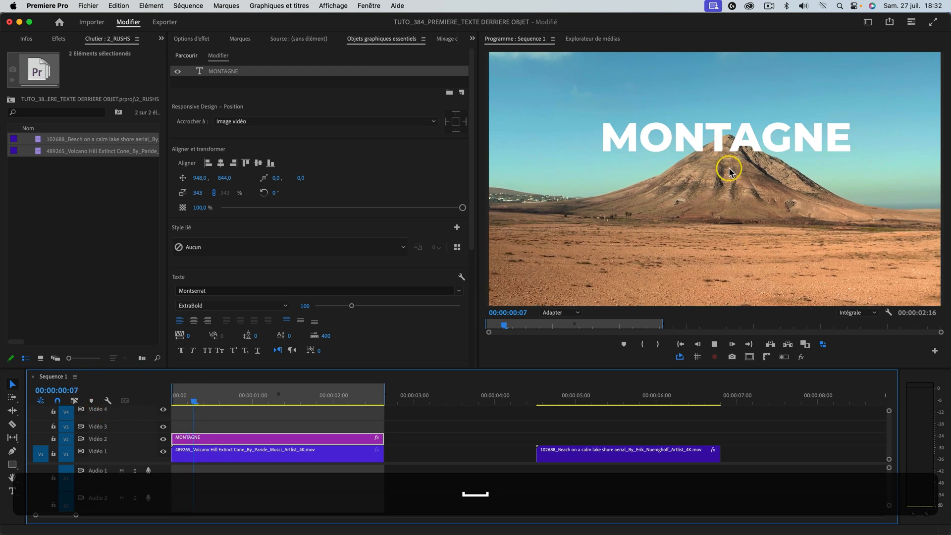
key("space")
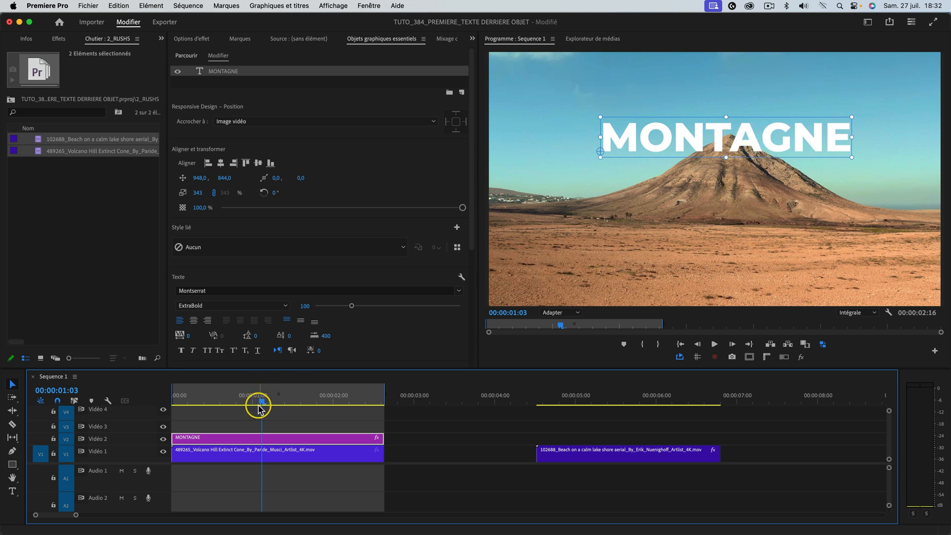
Step: Disable the MONTAGNE title clip and duplicate the volcano clip from Video 1 onto Video 3
left_click(304, 419)
left_click(267, 445)
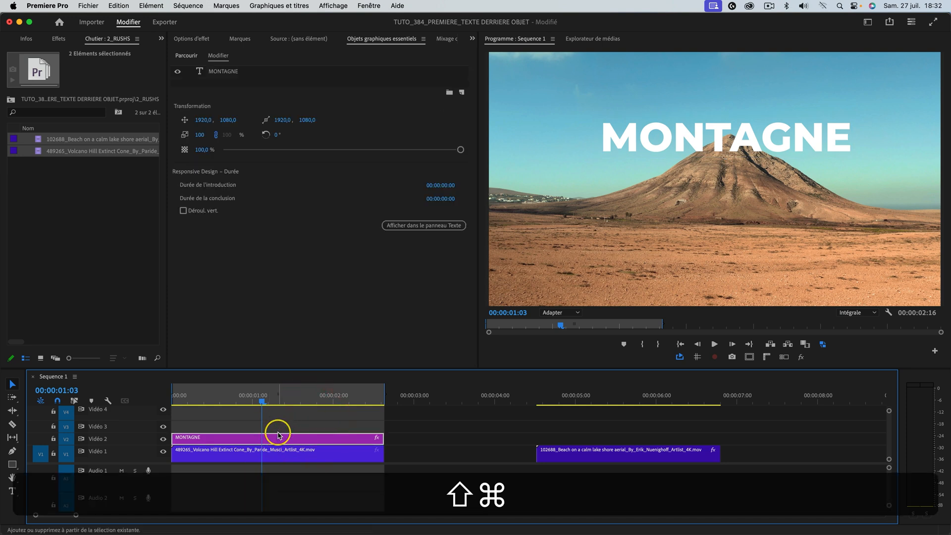
key("shift+super+e")
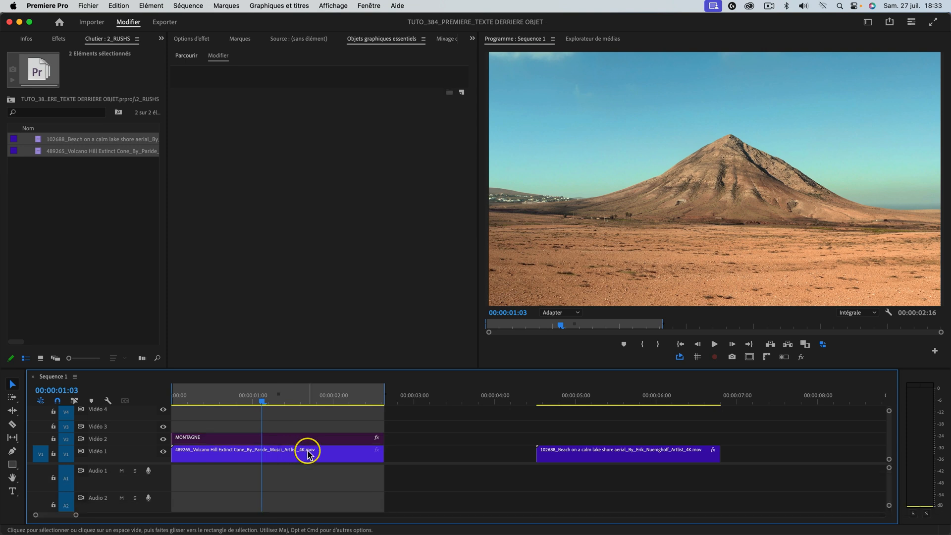
left_click_drag(292, 457, 267, 433)
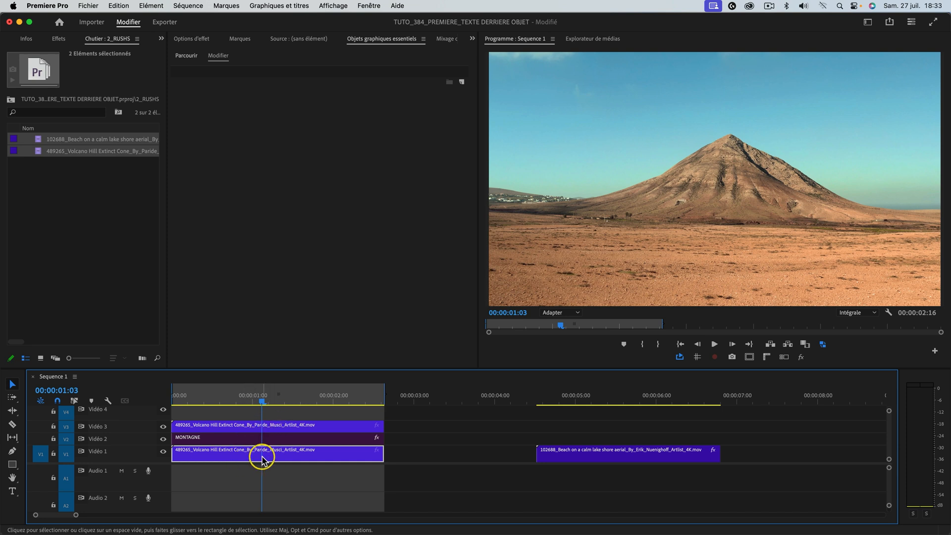
Step: Find the UltraKey effect and apply it to the duplicated volcano clip on Video 3
left_click(272, 425)
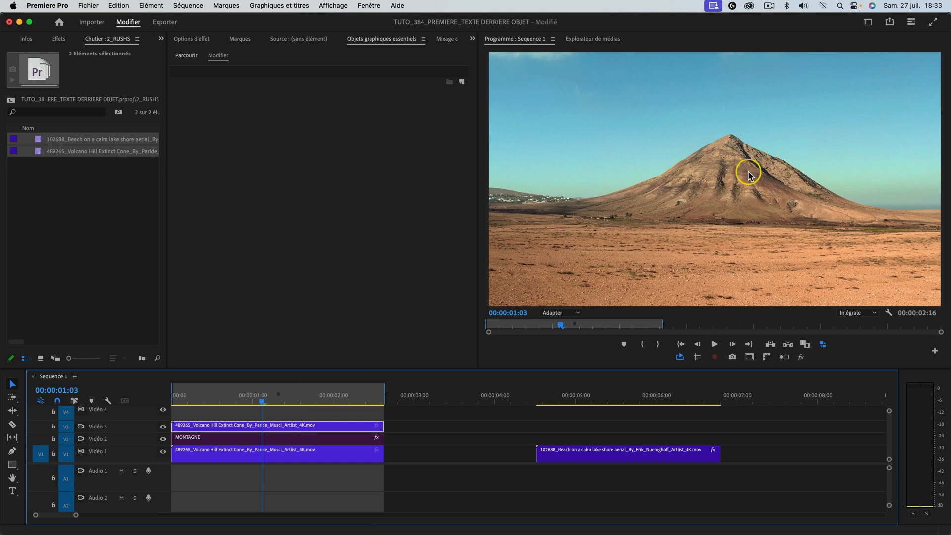
left_click(56, 38)
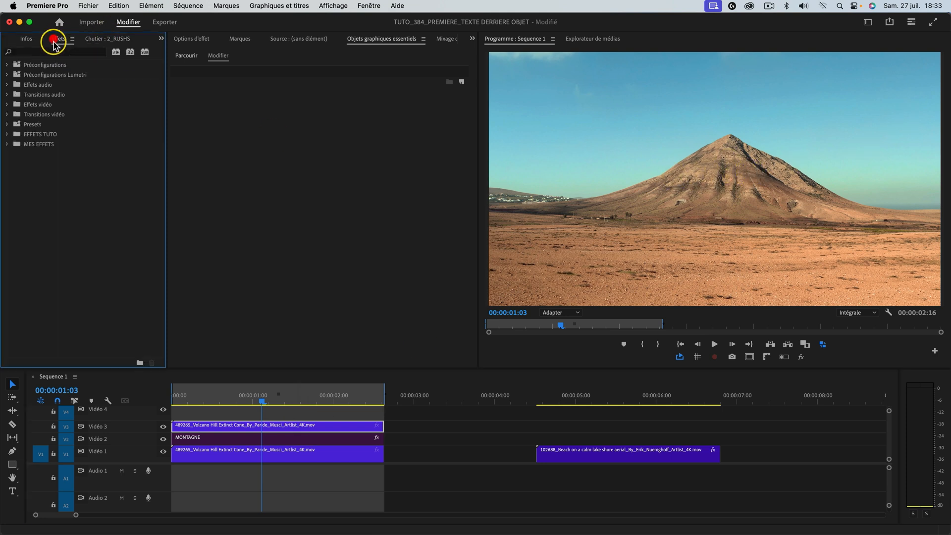
left_click(40, 51)
type("ultra")
left_click_drag(43, 130, 258, 427)
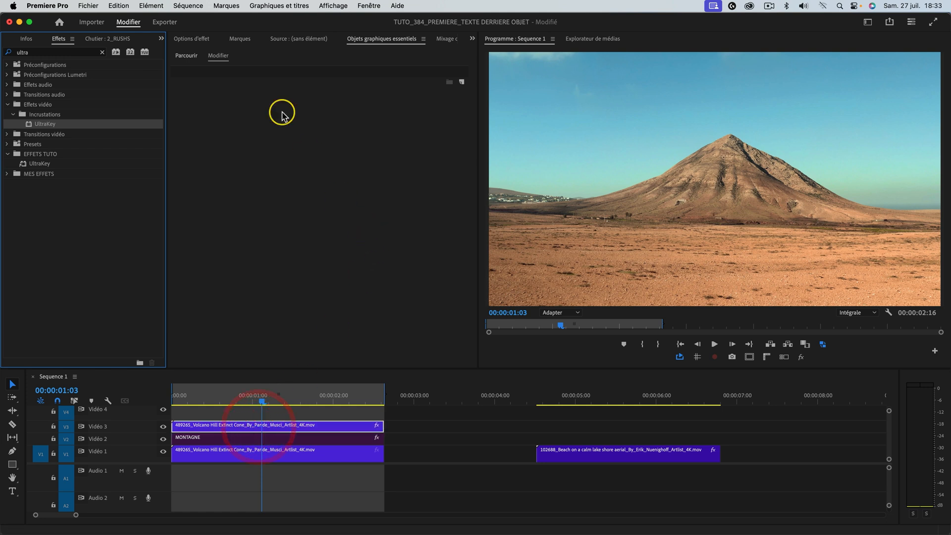
Step: Sample the pale sky just above the horizon as UltraKey's key colour and set its output (Sortie) to Couche Alpha
left_click(192, 38)
left_click(275, 266)
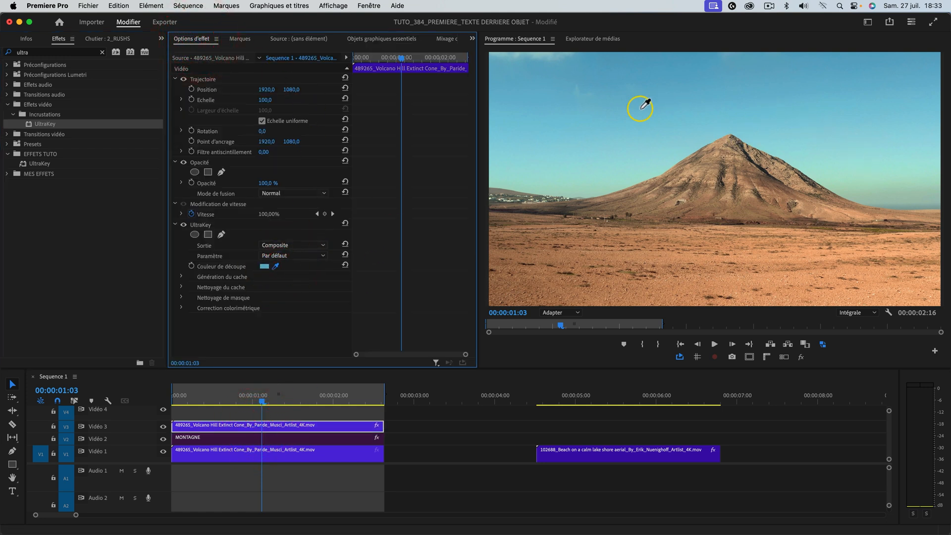
left_click(583, 179)
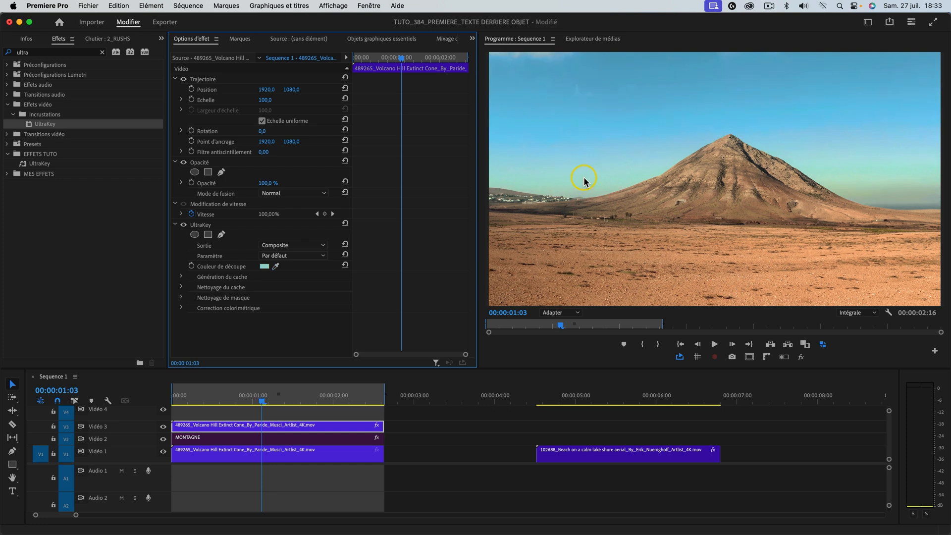
left_click(292, 245)
left_click(297, 261)
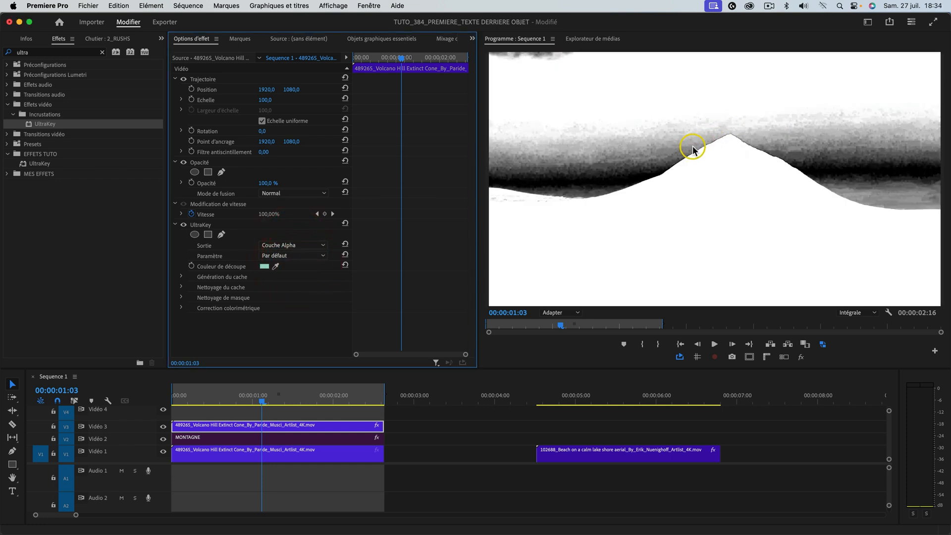
left_click(243, 425)
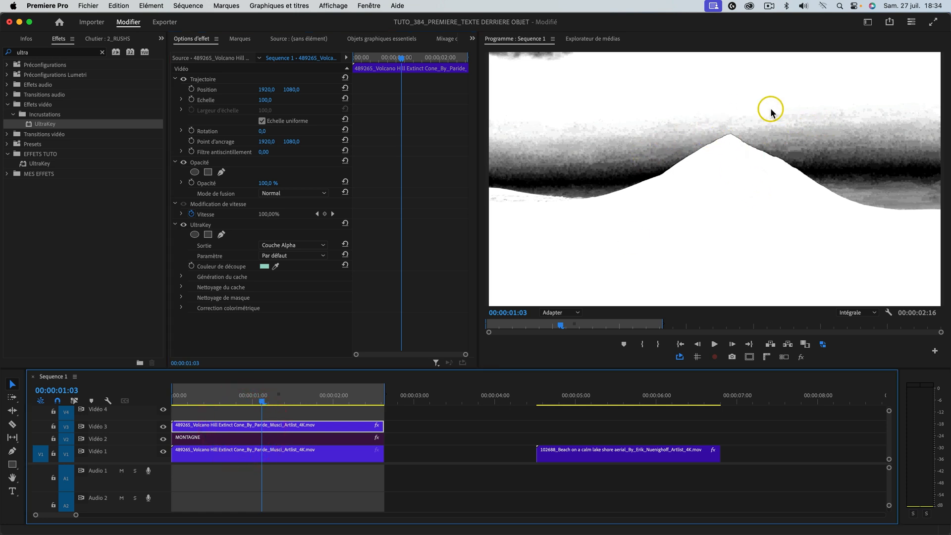
Step: Set UltraKey's matte generation to Transparence 66, Tons clairs 3, Ombre 55, Tolérance 85 and Piédestal 100
left_click(180, 277)
left_click_drag(263, 261, 273, 260)
left_click(372, 206)
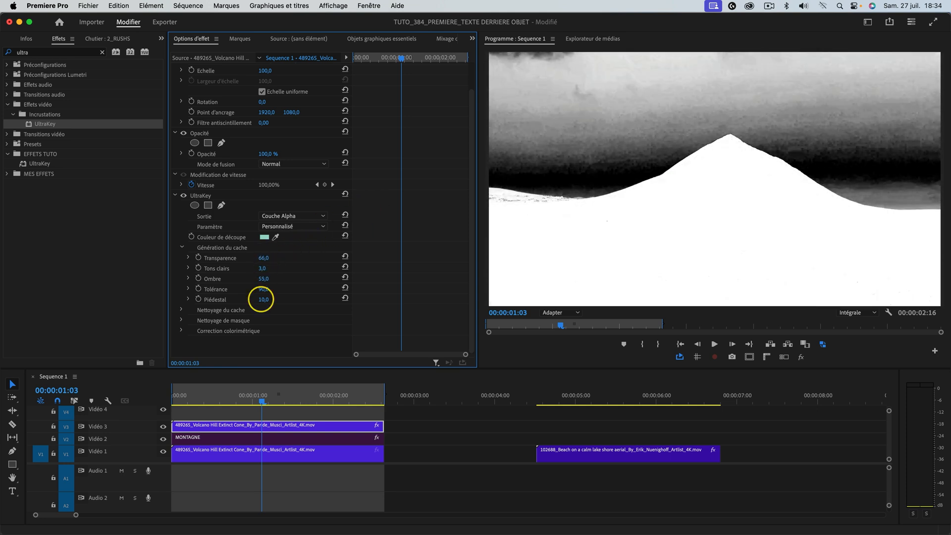
mouse_move(261, 299)
left_mouse_down()
mouse_move(272, 297)
mouse_move(263, 289)
left_mouse_up()
Step: Set UltraKey's matte cleanup (Nettoyage du cache) to Contraste 13 and Centre 71, keeping Erodé at 0
left_click(181, 310)
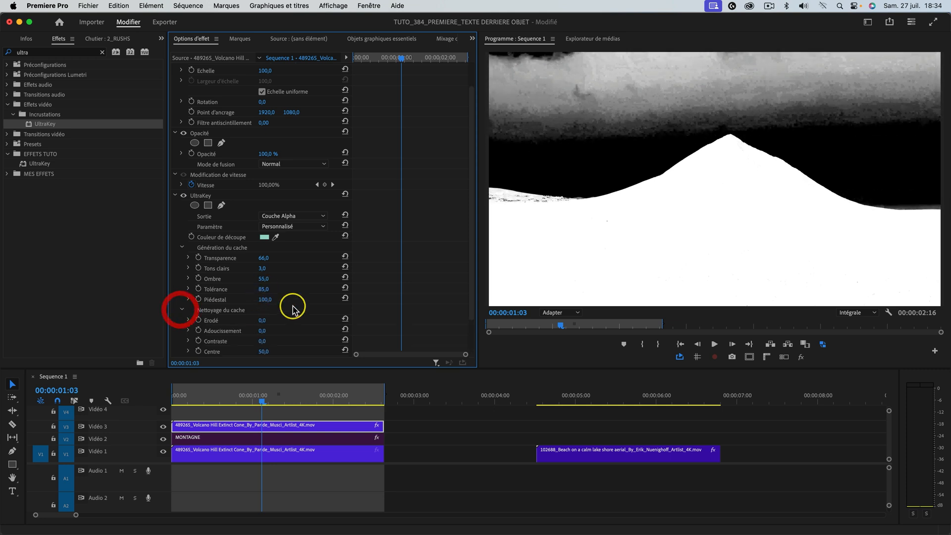
scroll(292, 307, "down", 3)
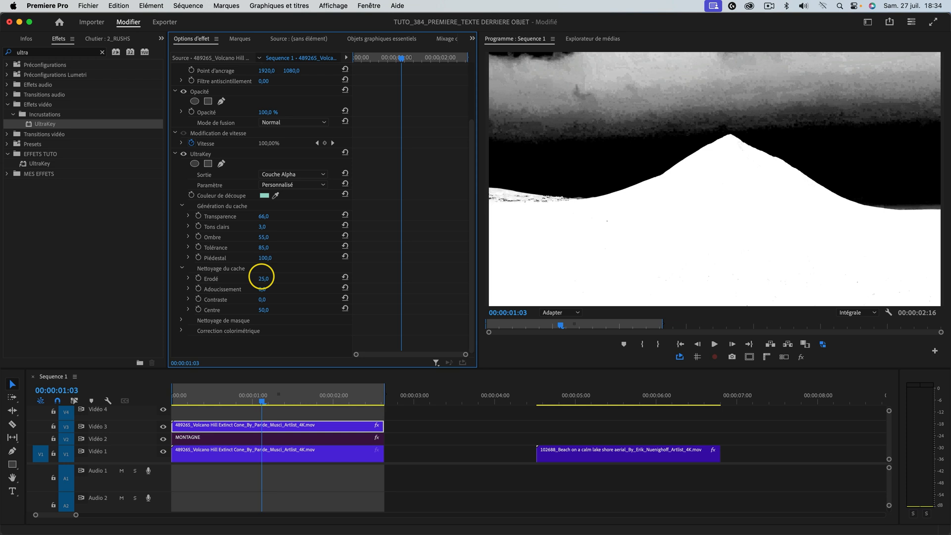
left_click_drag(262, 299, 262, 299)
Step: Return UltraKey's output to Composite and re-enable the MONTAGNE title clip on Video 2
left_click(313, 158)
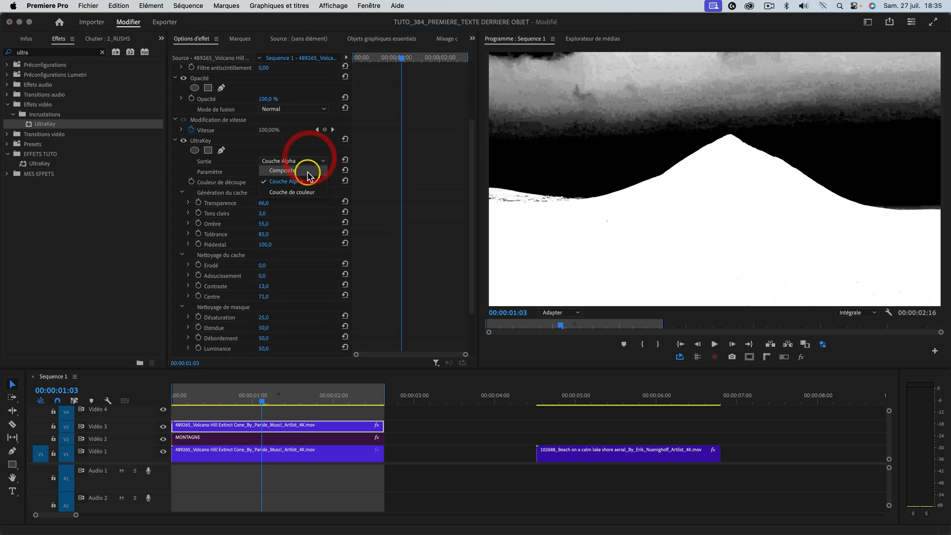
left_click(306, 171)
scroll(307, 175, "down", 3)
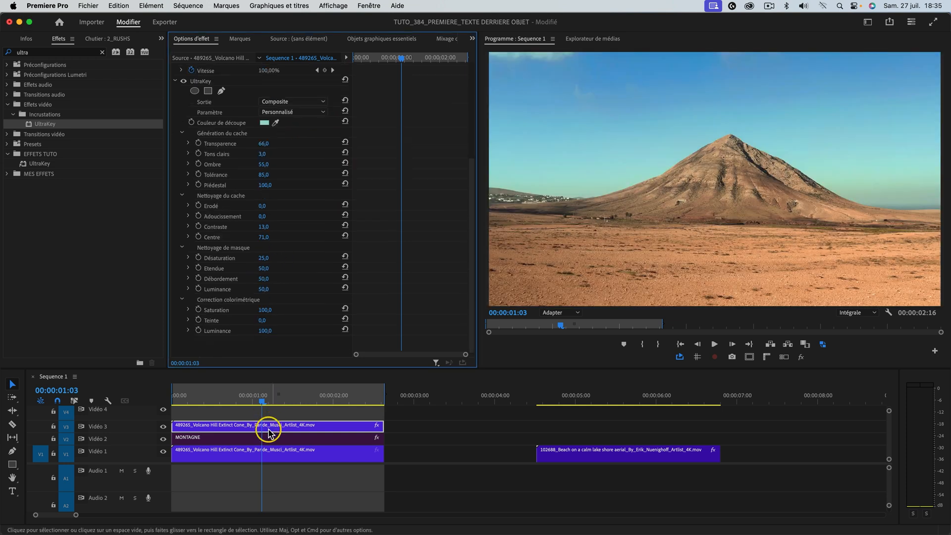
left_click(282, 438)
key("shift+super+e")
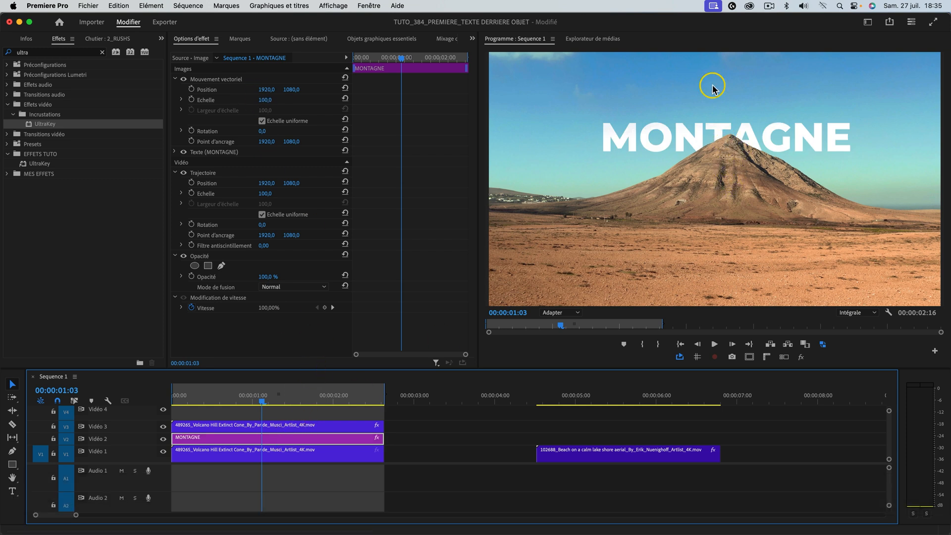
Step: Try moving the MONTAGNE title around behind the mountain and undo the move
left_click_drag(714, 133, 773, 149)
key("super+z")
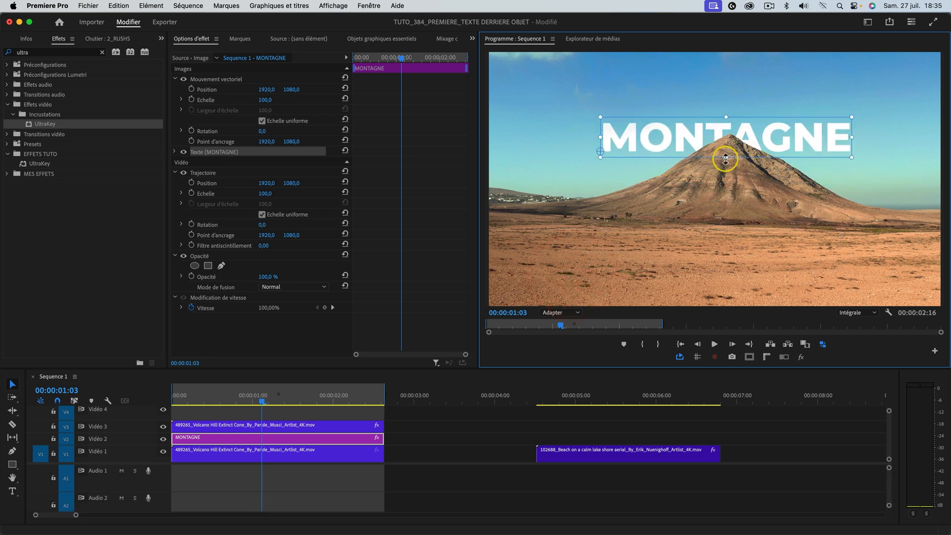
left_click(275, 425)
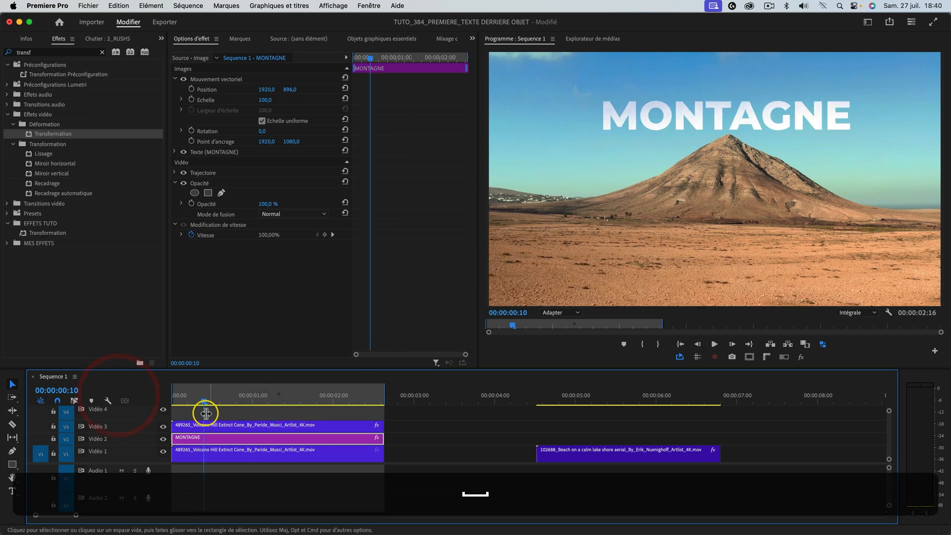
Step: Play back the sequence and zoom in on the preview to examine the title where the upper clip covers it
left_click(120, 394)
key("space")
key("space")
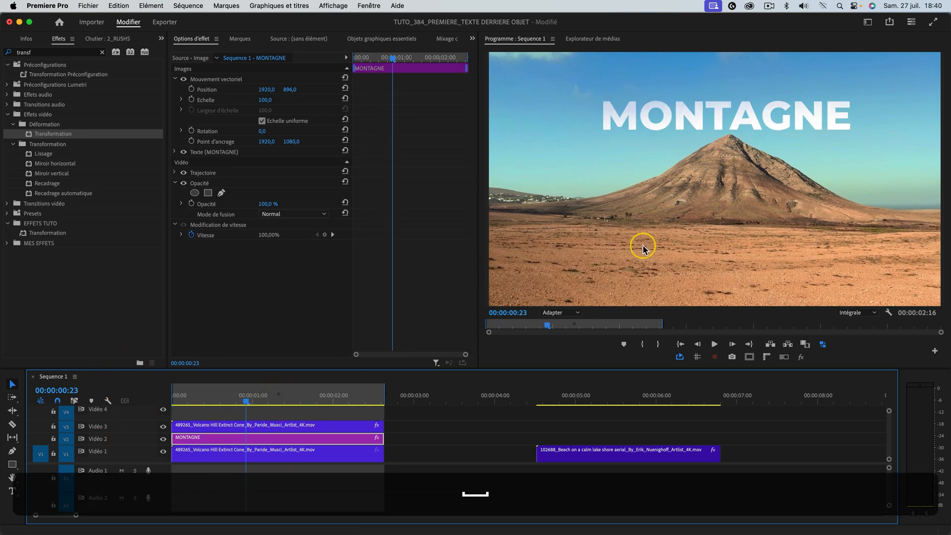
scroll(698, 96, "up", 5)
key("space")
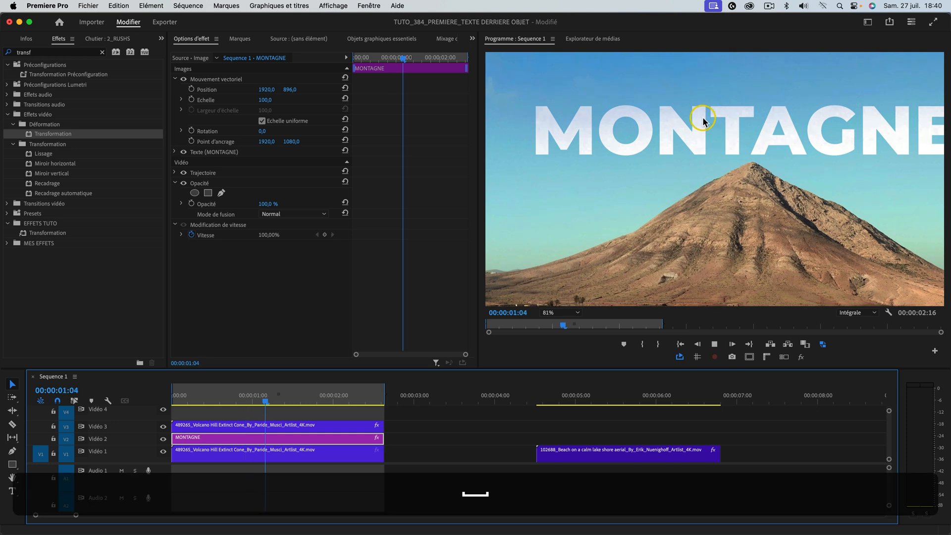
key("space")
left_click_drag(318, 400, 281, 400)
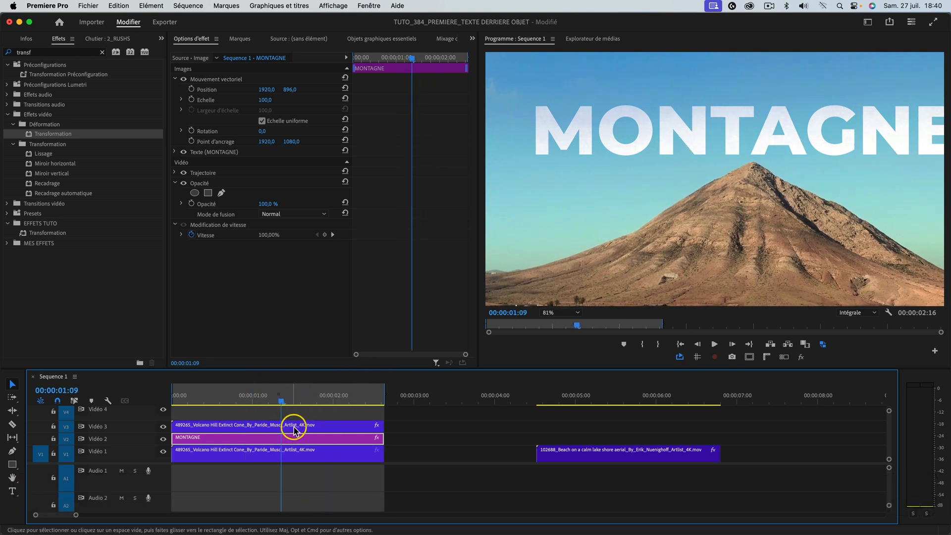
Step: Select the upper volcano clip on Video 3 and check its UltraKey output options
left_click(299, 429)
left_click(293, 184)
left_click(302, 171)
left_click(297, 192)
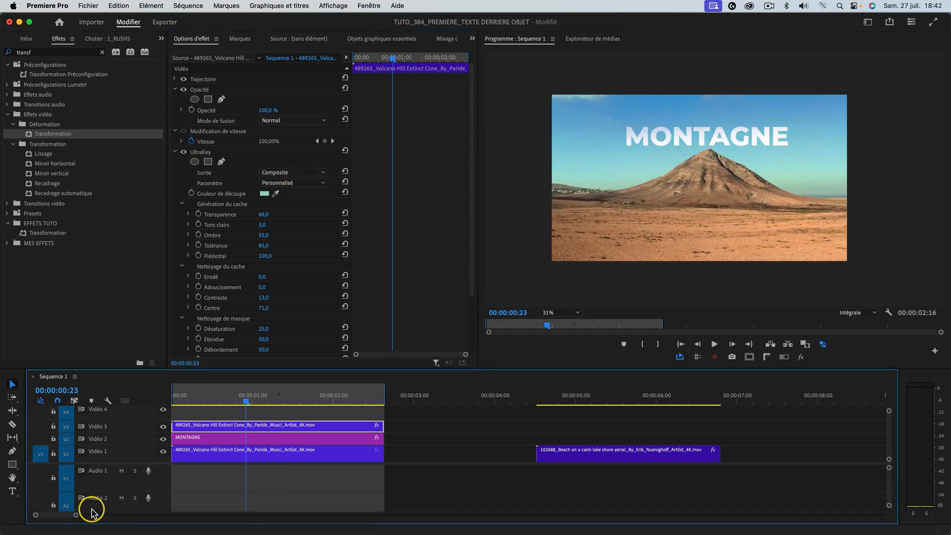
Step: Hide every video track except Video 3 so that only the keyed volcano clip is displayed
left_click(163, 427, "shift")
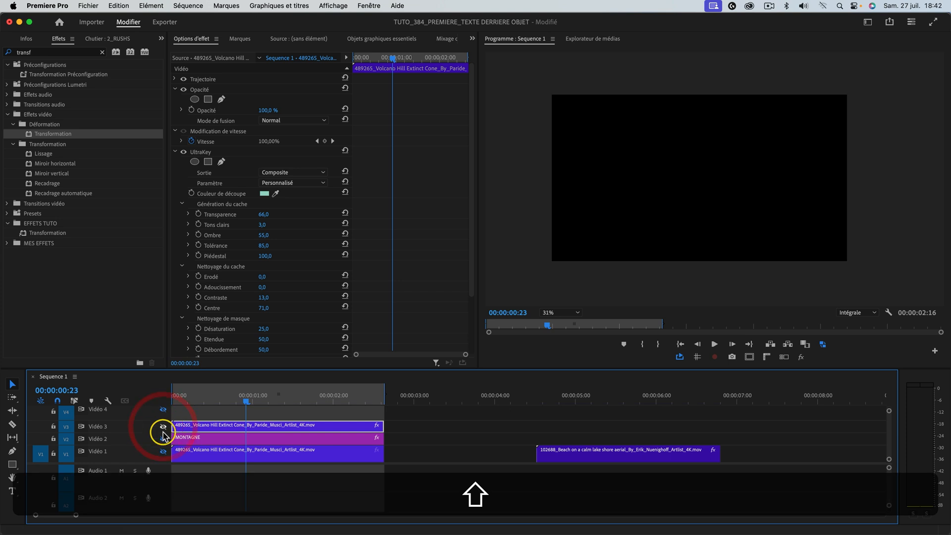
left_click(163, 426, "shift")
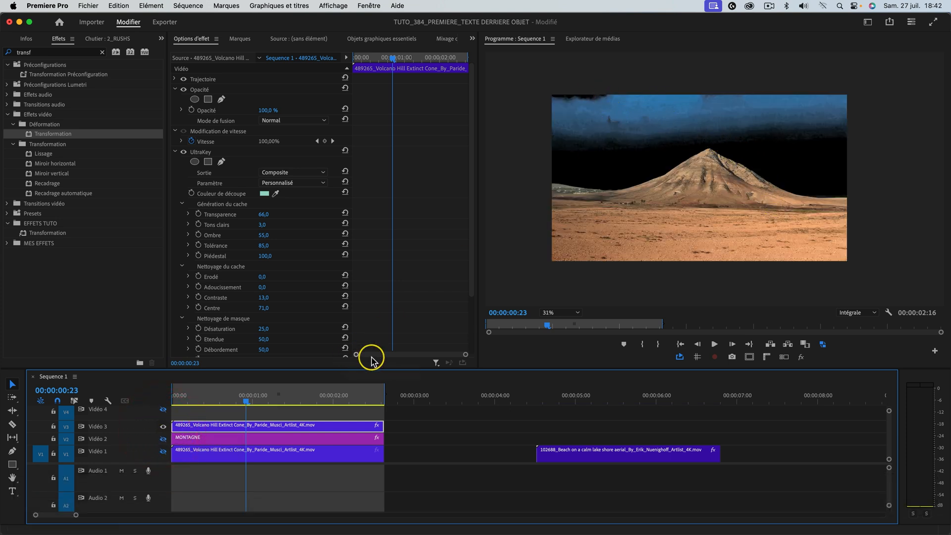
Step: Draw a freeform opacity mask around the sky above the mountain on the Video 3 clip at the first frame and invert it
left_click(234, 399)
left_click_drag(230, 398, 176, 389)
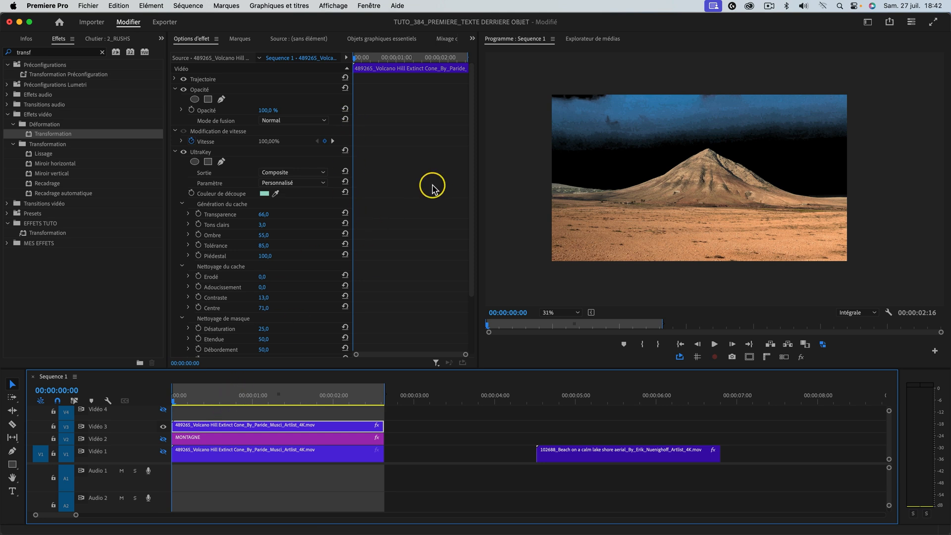
left_click(221, 100)
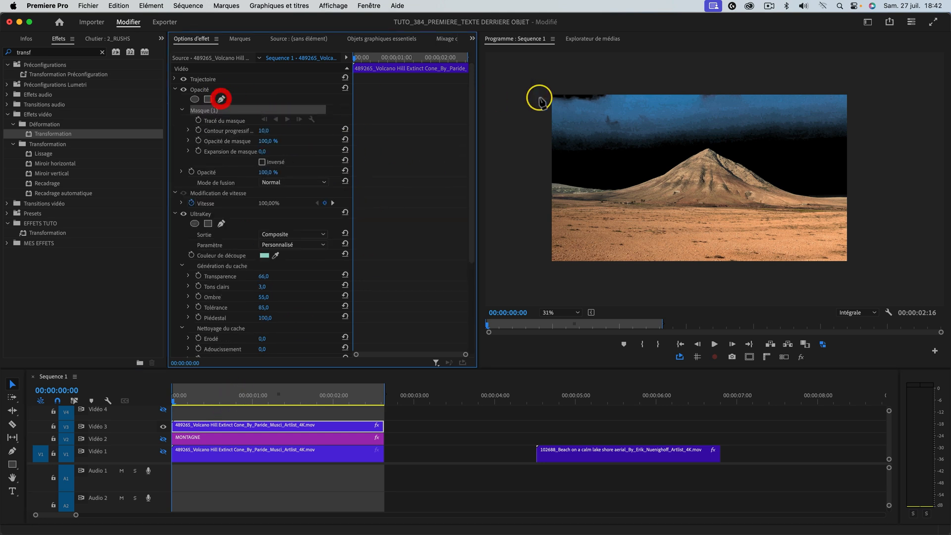
left_click(532, 84)
left_click_drag(537, 162, 590, 167)
left_click(659, 154)
left_click(686, 147)
left_click(713, 145)
left_click(824, 154)
left_click(858, 153)
left_click(852, 83)
left_click(533, 84)
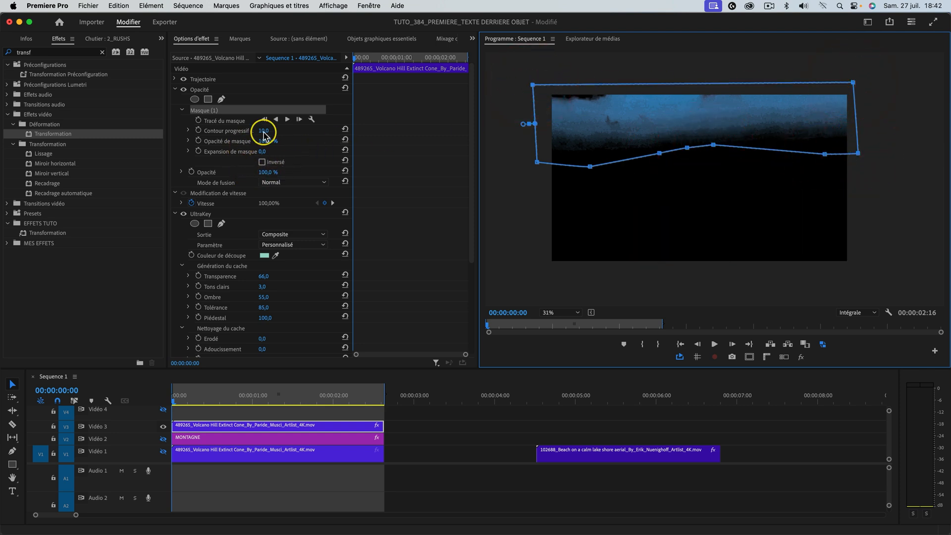
left_click(262, 162)
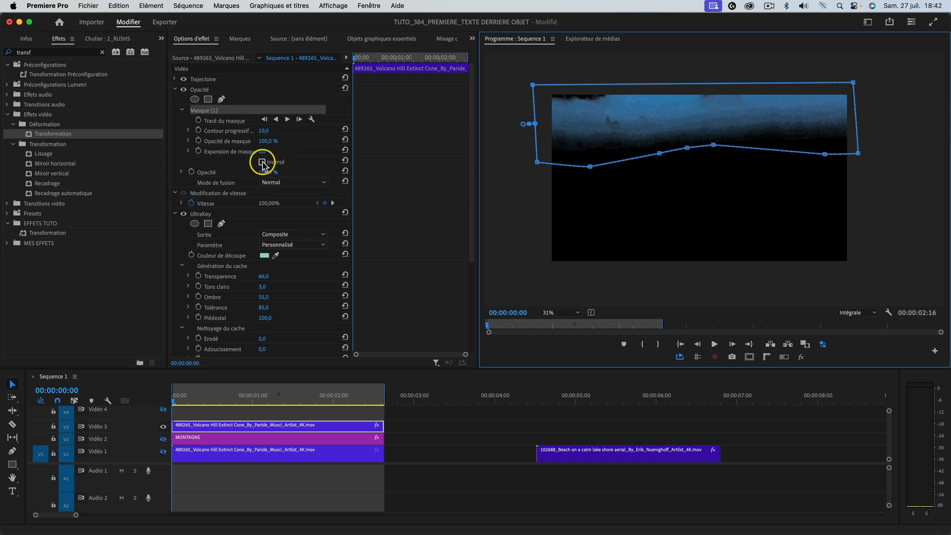
Step: Make all video tracks visible again, check the title against the masked mountain, and save the project
left_click(503, 388)
left_click(184, 395)
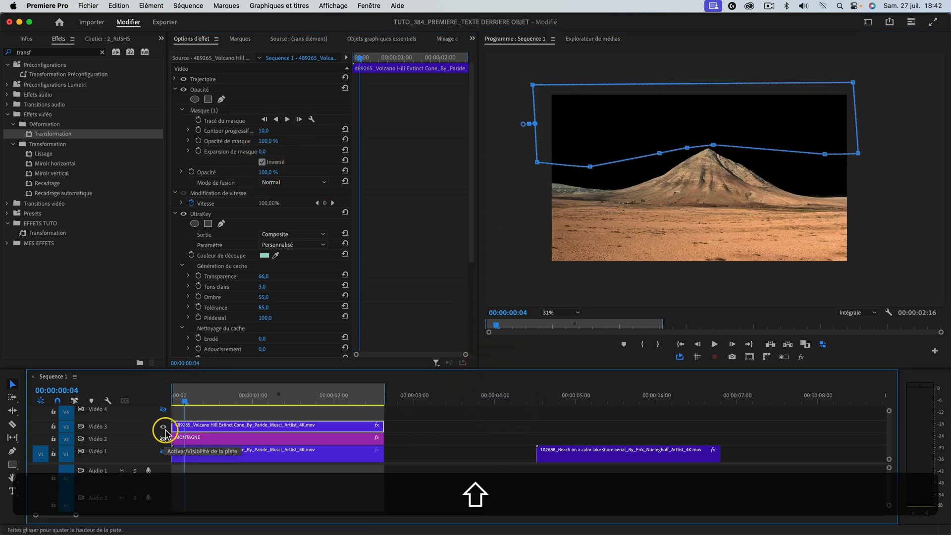
left_click(162, 427, "shift")
left_click(164, 426, "shift")
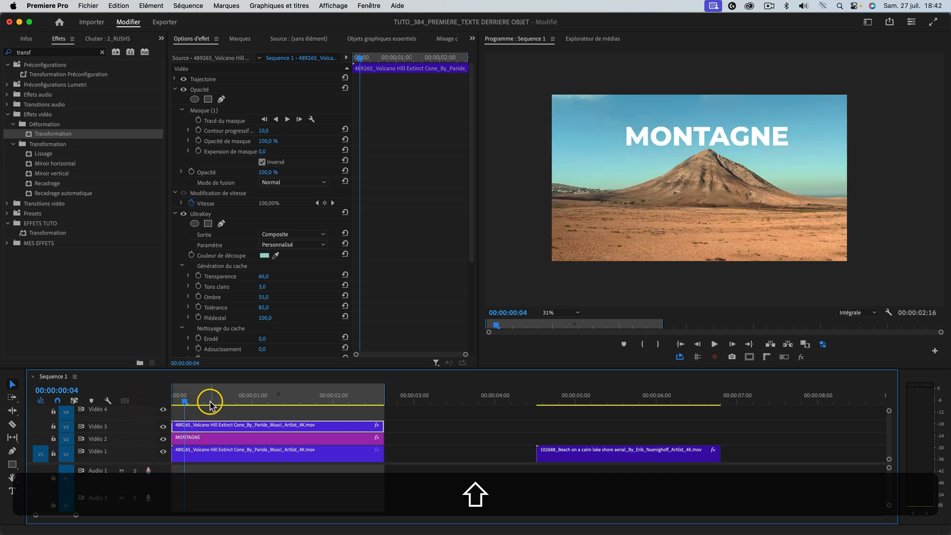
left_click_drag(206, 395, 127, 400)
key("super+s")
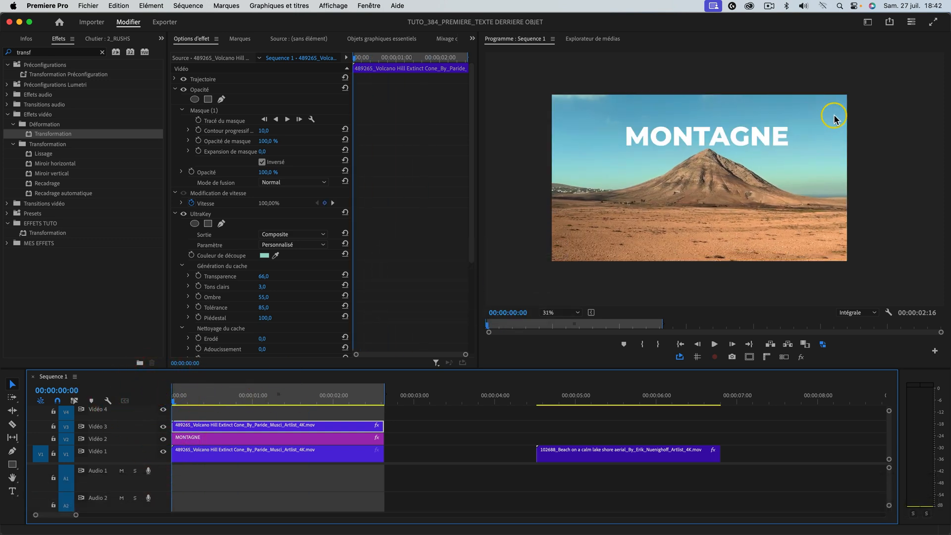
Step: Nest the MONTAGNE title clip into a sequence named TEXTE
left_click(211, 442)
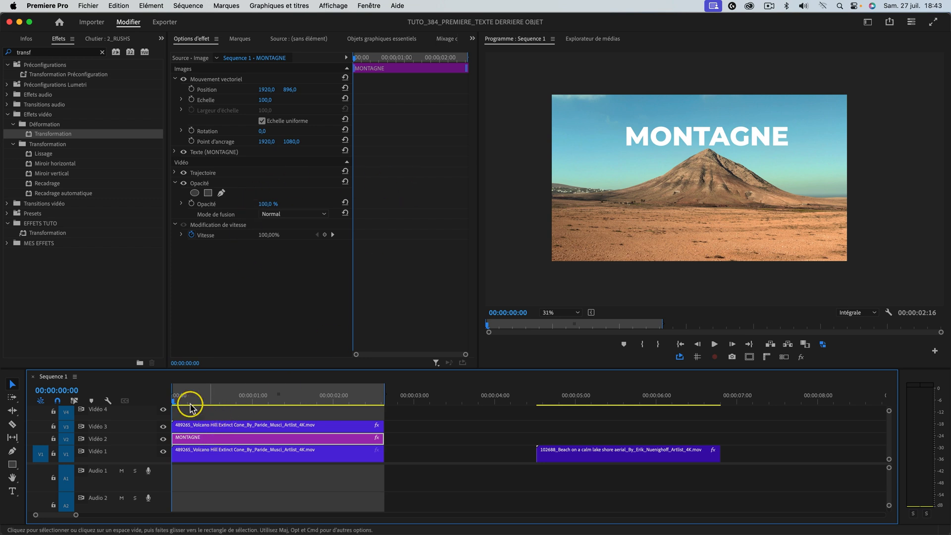
right_click(208, 442)
left_click(275, 271)
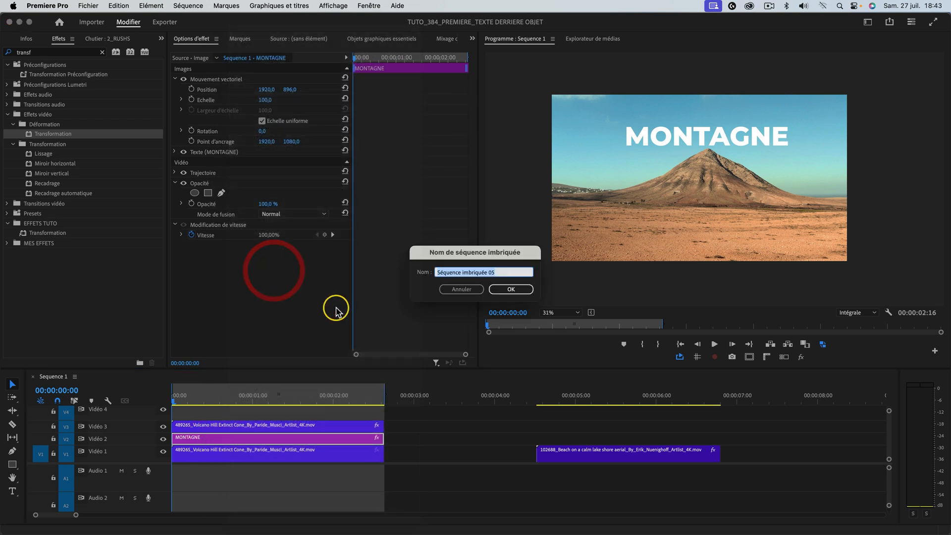
type("TE")
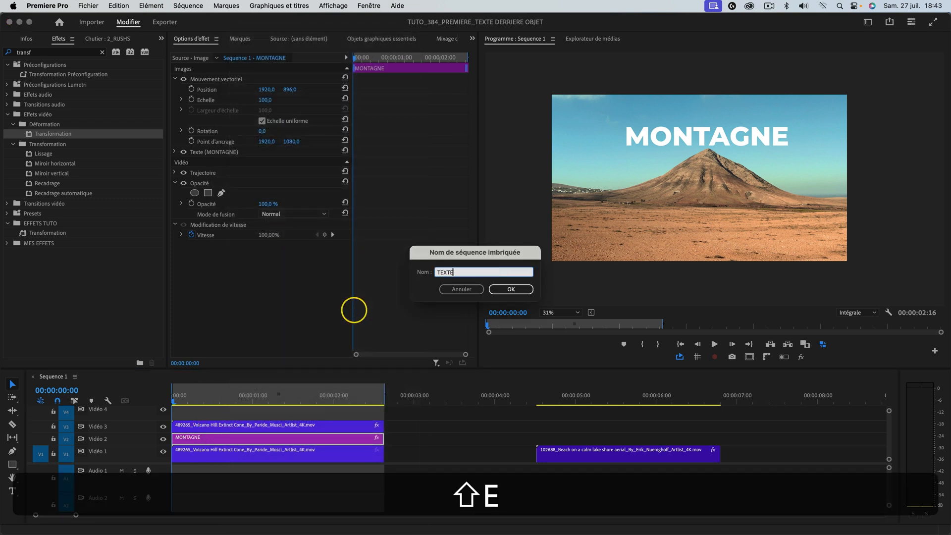
type("XTE")
key("Return")
Step: Open the TEXTE nested sequence and dock its timeline beneath Sequence 1 so both timelines are displayed with enough height
double_click(216, 438)
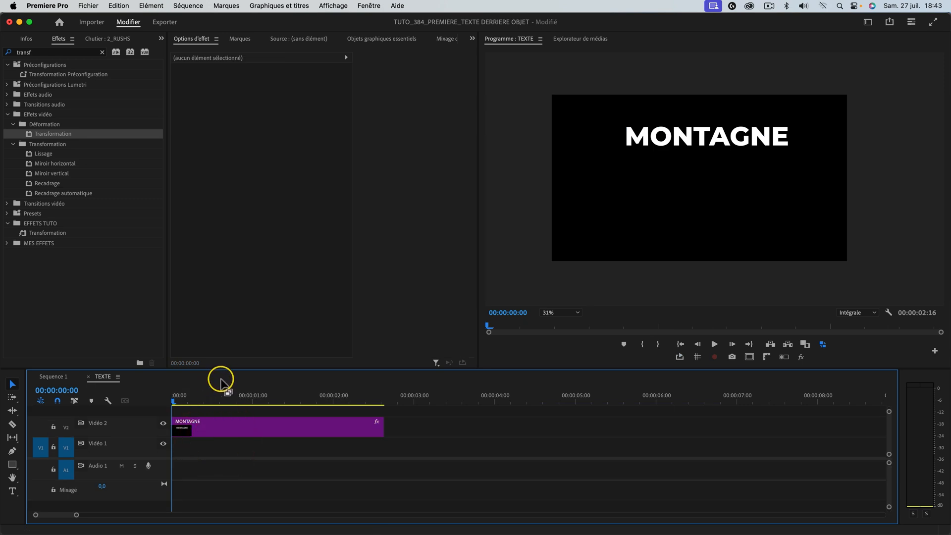
left_click_drag(214, 386, 149, 389)
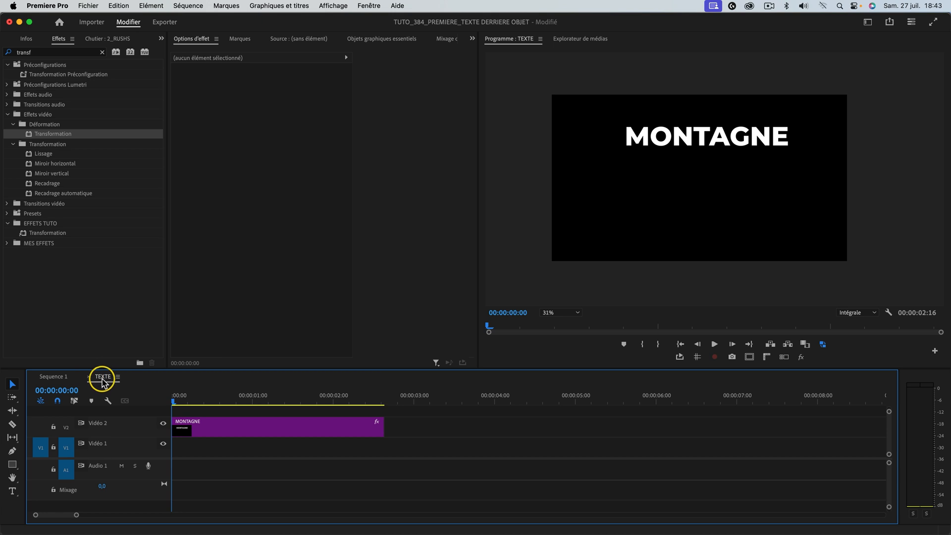
left_click_drag(103, 380, 312, 505)
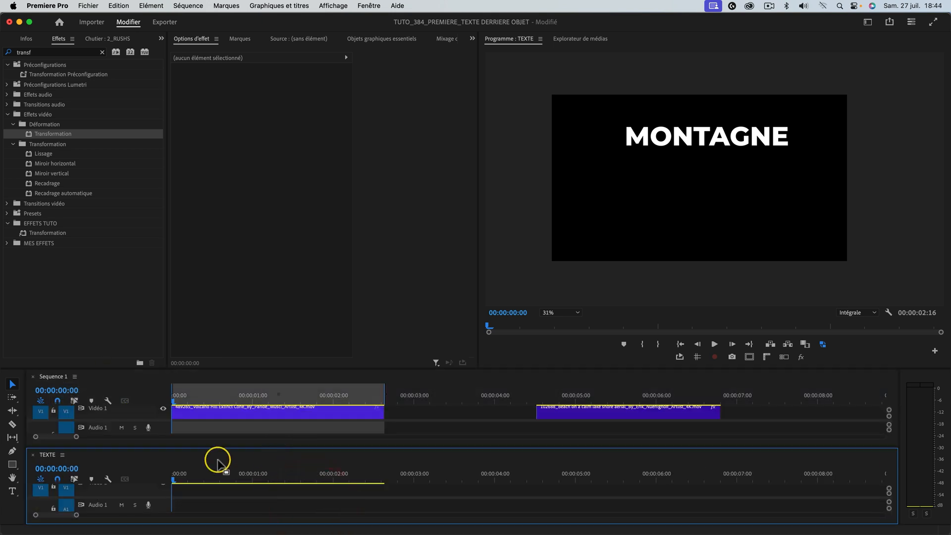
left_click_drag(373, 369, 373, 342)
left_click_drag(178, 343, 236, 341)
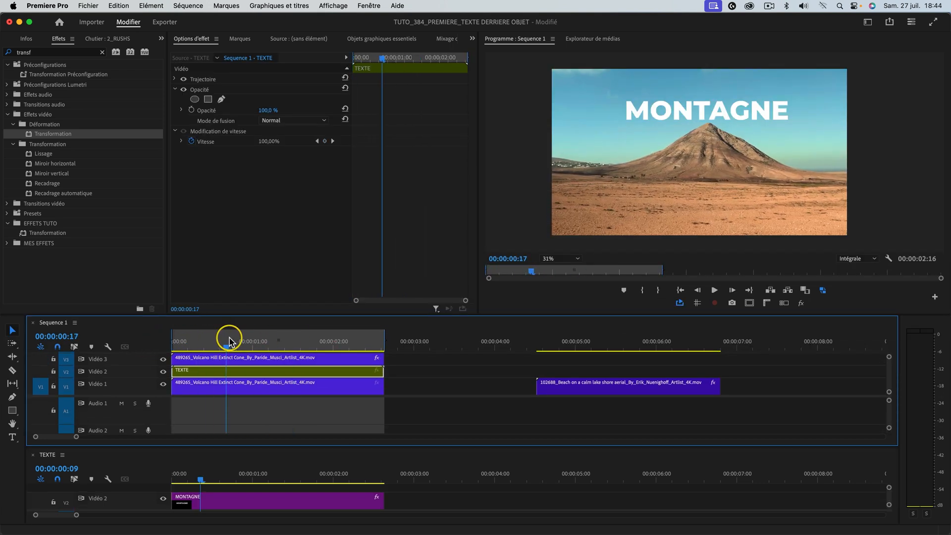
left_click(205, 478)
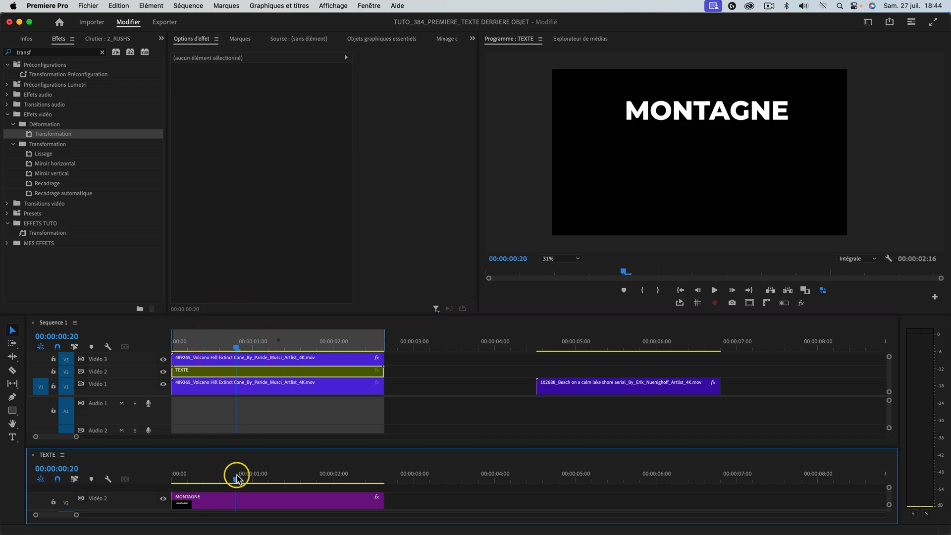
Step: Create an adjustment layer with the default settings in the project and rename it ZOOM
left_click(238, 500)
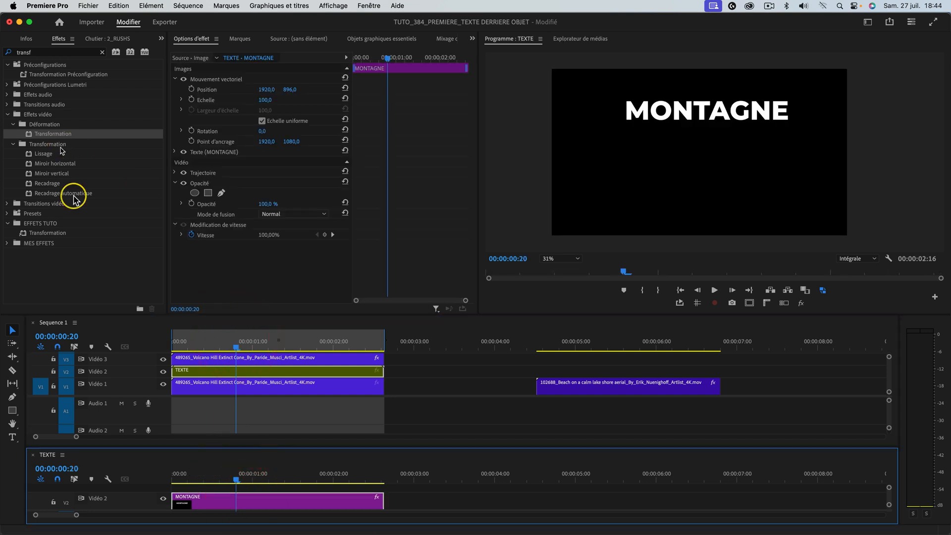
left_click(82, 36)
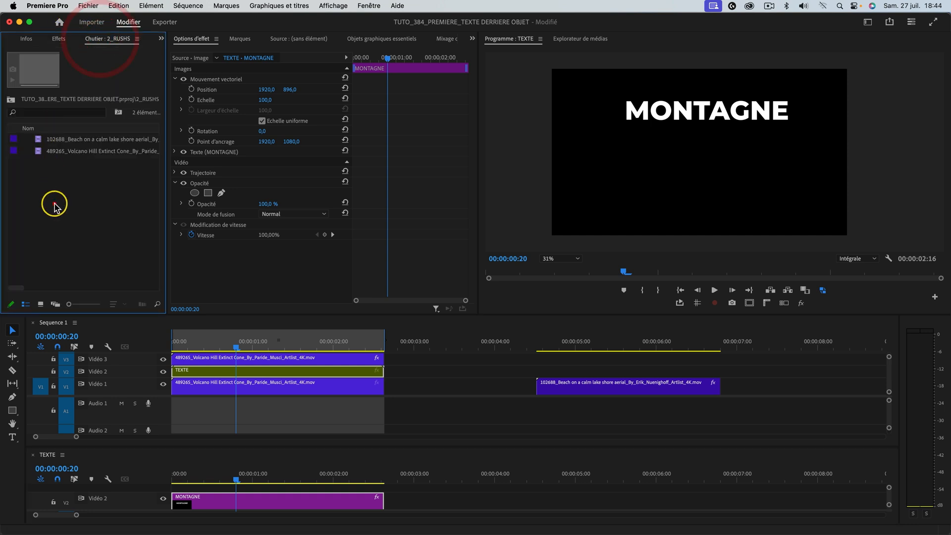
right_click(59, 242)
mouse_move(171, 286)
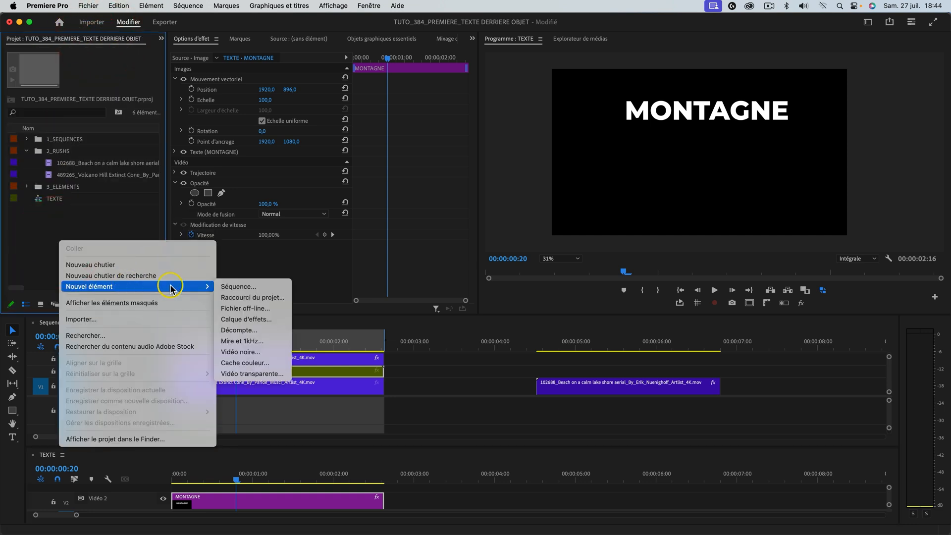
left_click(266, 322)
key("Return")
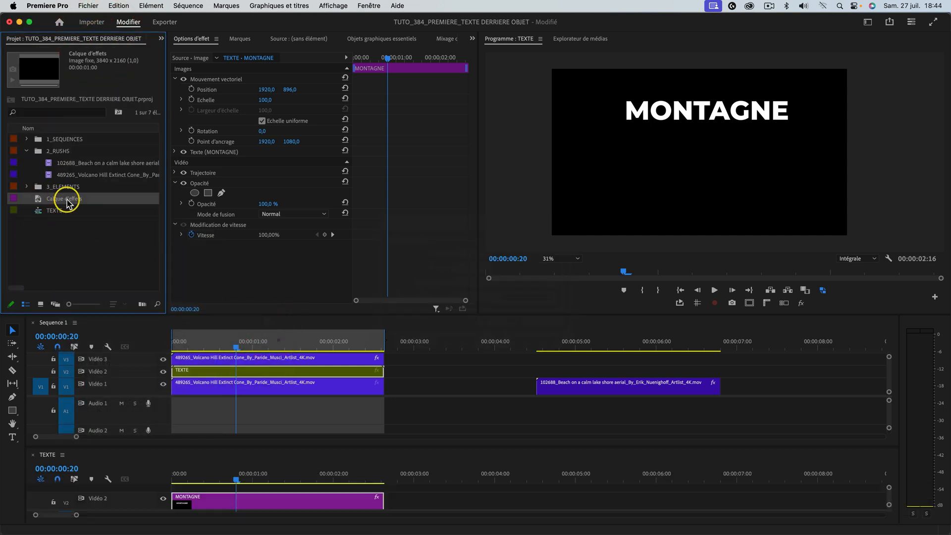
left_click(66, 200)
type("ZOOM")
key("shift+Return")
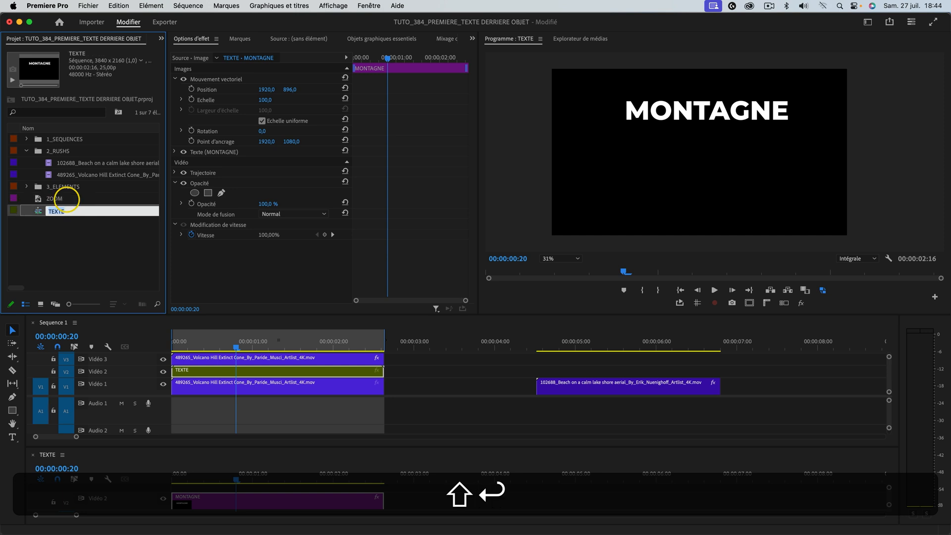
Step: Place the ZOOM adjustment layer above the MONTAGNE title in the TEXTE sequence and extend it to the title's full length
left_click_drag(52, 198, 170, 492)
left_click_drag(252, 496, 384, 494)
left_click(248, 497)
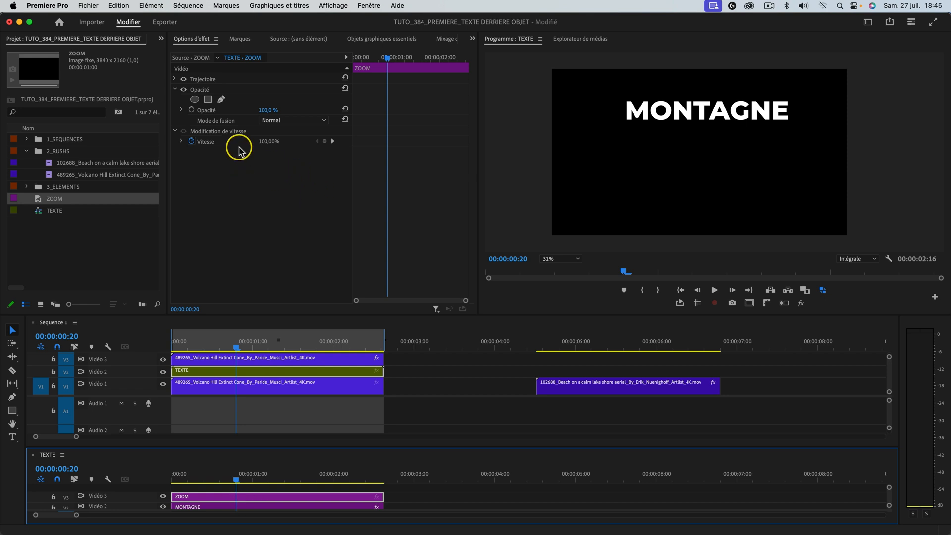
Step: Apply the Transformation effect to the ZOOM layer and start Position and Echelle keyframes at 00:00:00:20
key("shift+7")
left_click_drag(50, 134, 274, 216)
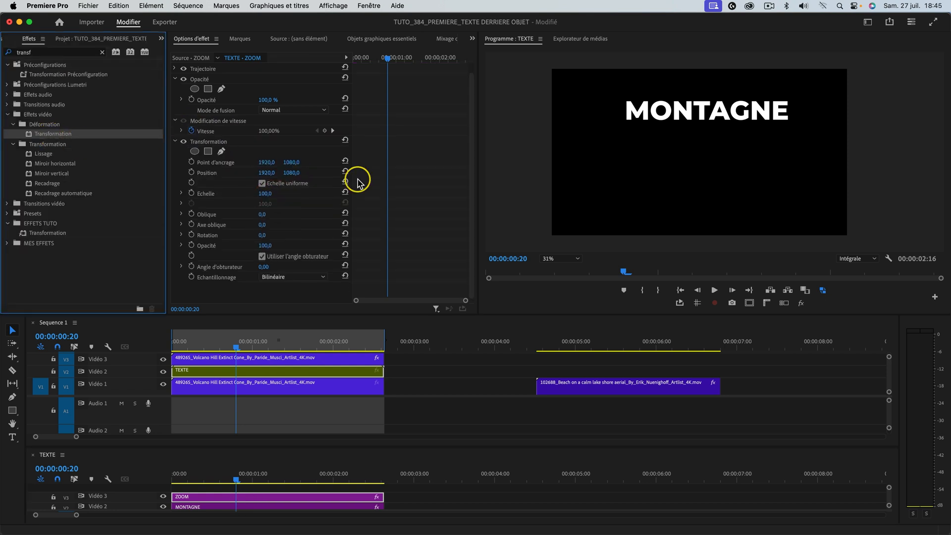
left_click(191, 173)
left_click(191, 193)
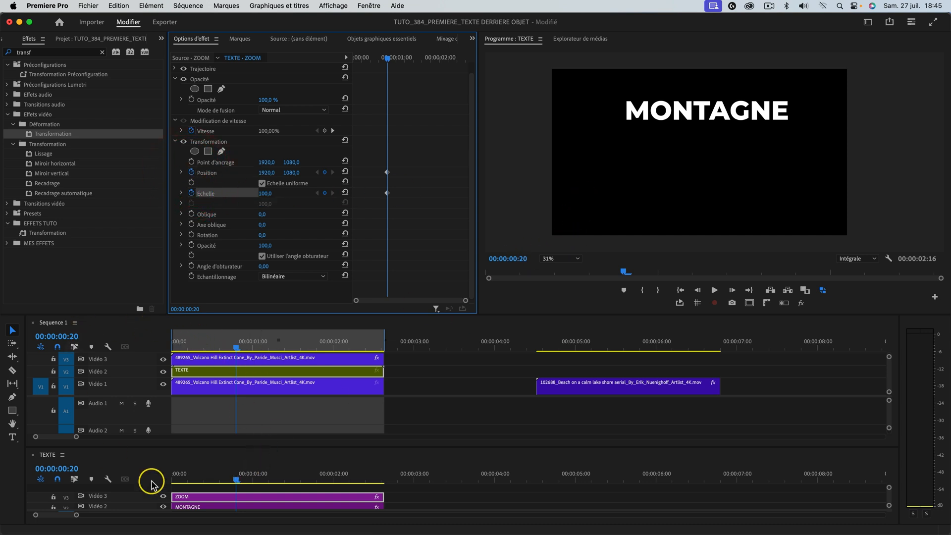
Step: Set the ZOOM layer's Transformation scale to 10 at 00:00:00:00
left_click_drag(238, 476, 155, 480)
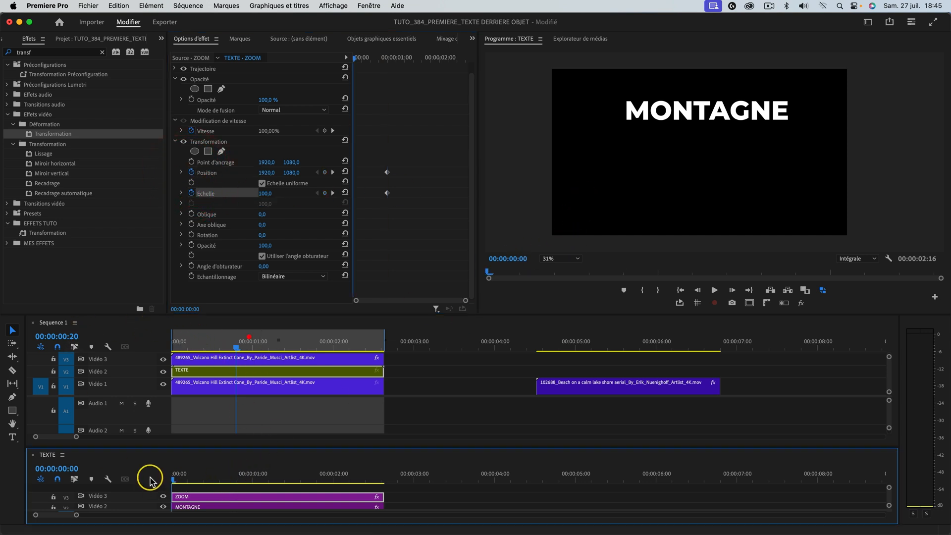
left_click(266, 194)
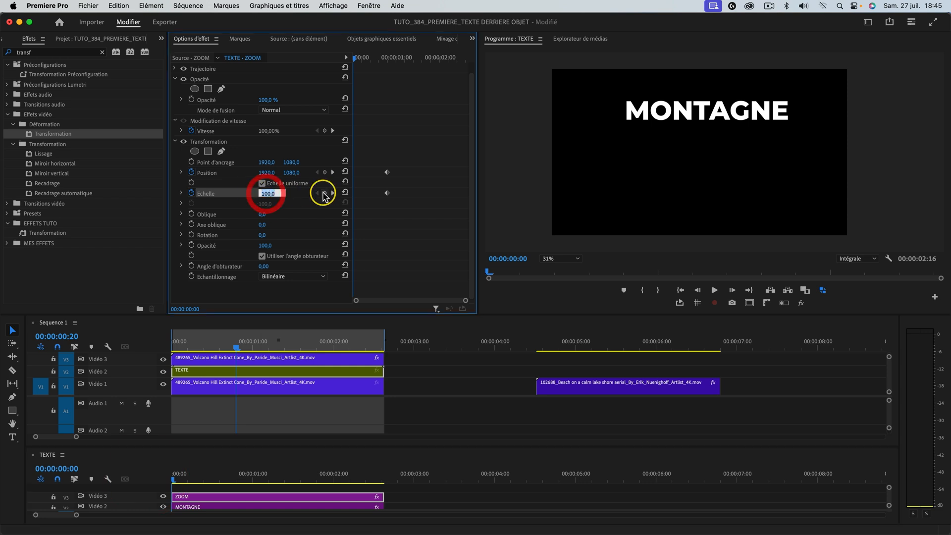
type("10")
key("Return")
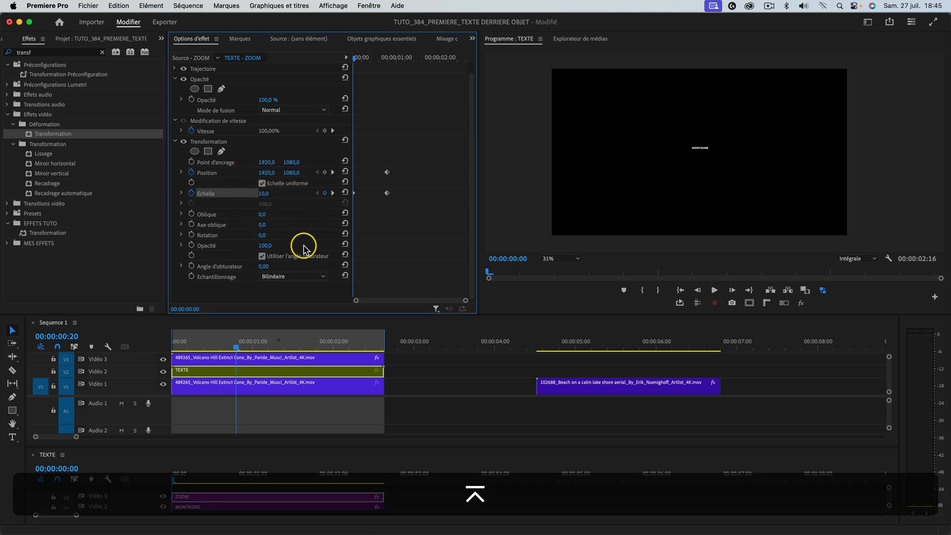
Step: Delete the ZOOM layer's Position keyframe at 00:00:00:20
mouse_move(219, 342)
left_mouse_down()
mouse_move(164, 342)
mouse_move(216, 340)
mouse_move(168, 341)
mouse_move(203, 341)
left_mouse_up()
left_click(230, 499)
left_click_drag(198, 476, 237, 476)
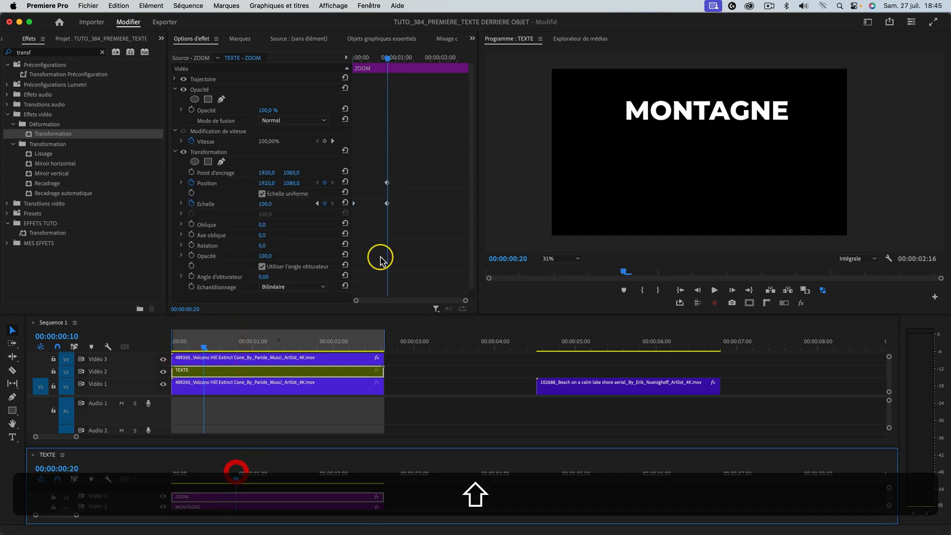
left_click(387, 182)
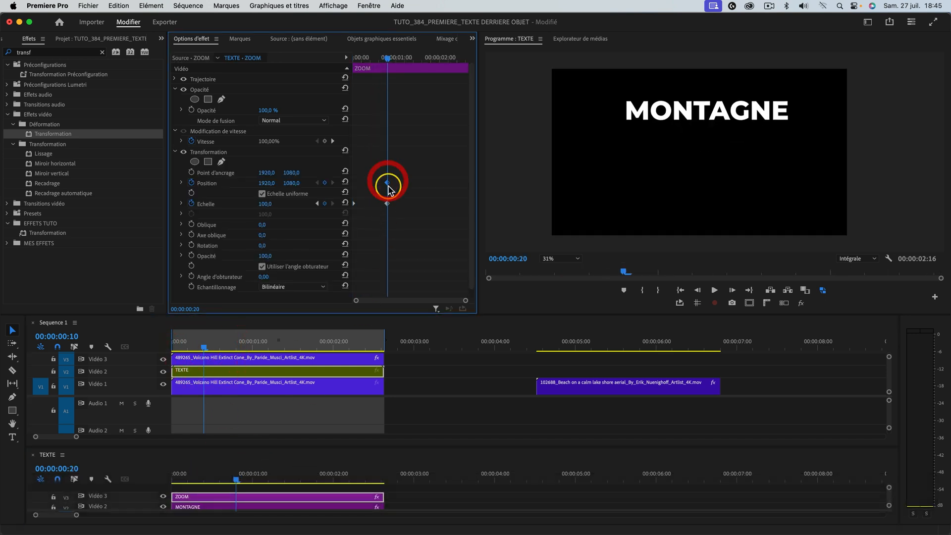
key("BackSpace")
Step: Set the last Echelle keyframe to Progressif and the first one to Dégressif, and play back the eased zoom
right_click(387, 204)
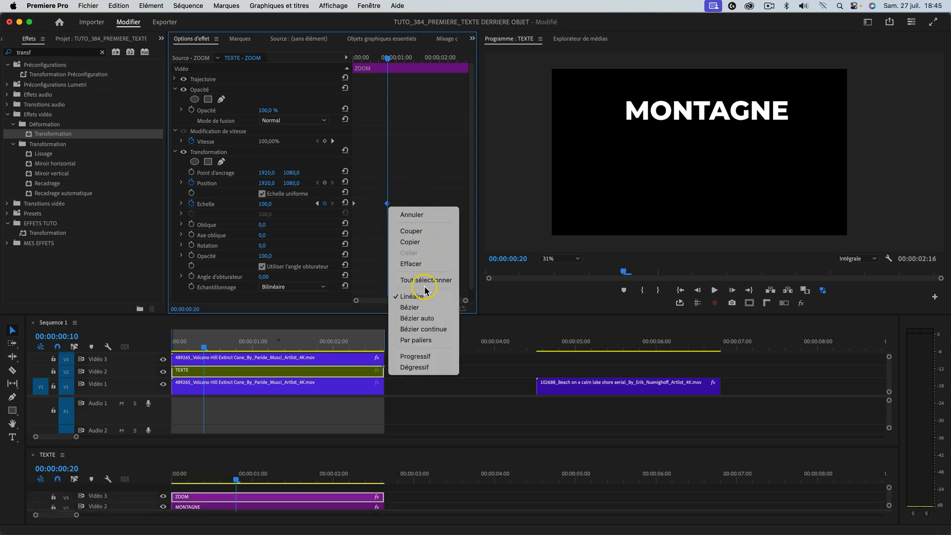
left_click(429, 354)
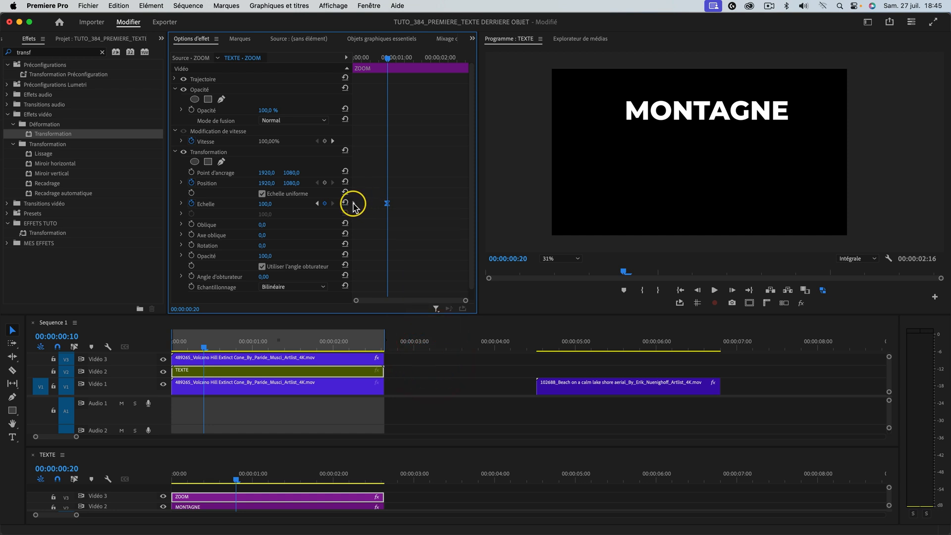
right_click(353, 207)
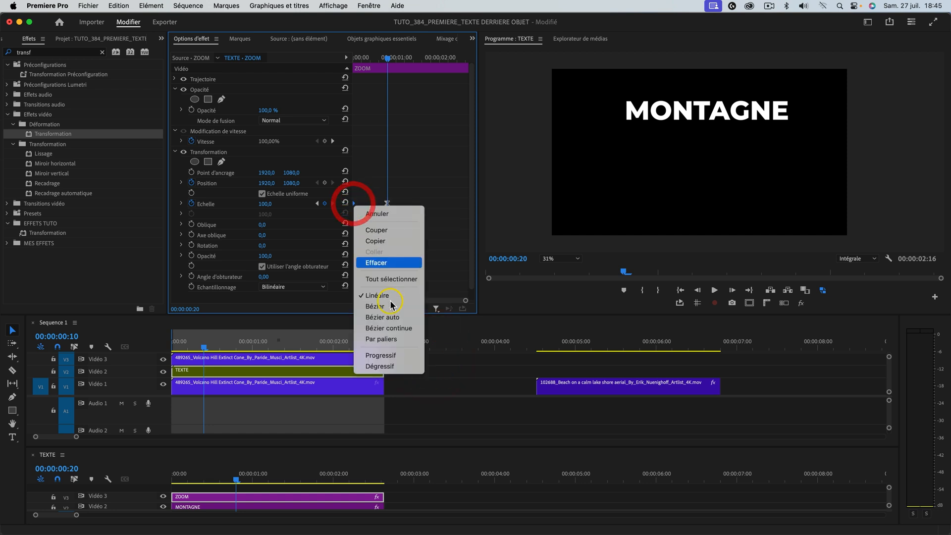
left_click(391, 366)
left_click_drag(372, 58, 317, 61)
key("space")
key("space")
Step: Set the Transformation effect's shutter angle to 360 for motion blur and preview the title's zoom
left_click_drag(410, 58, 374, 61)
scroll(317, 235, "down", 1)
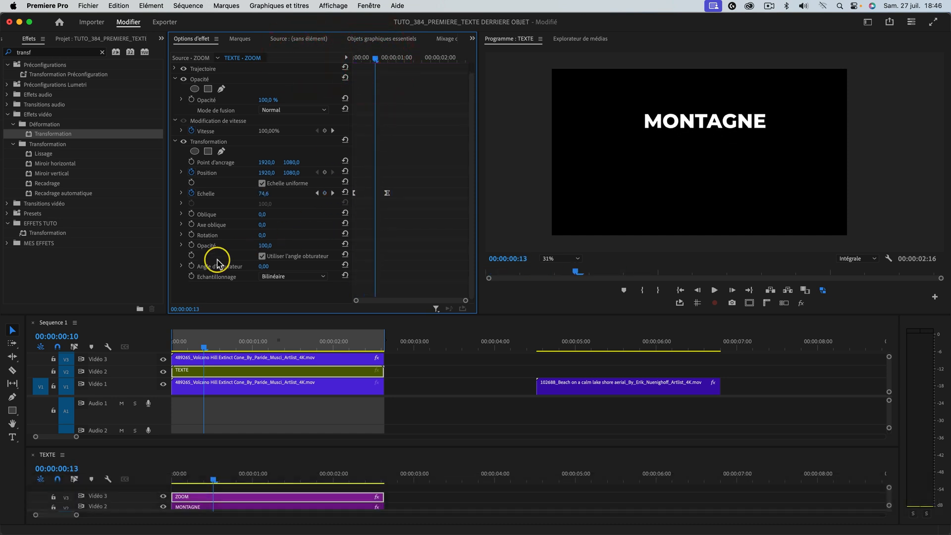
left_click(181, 268)
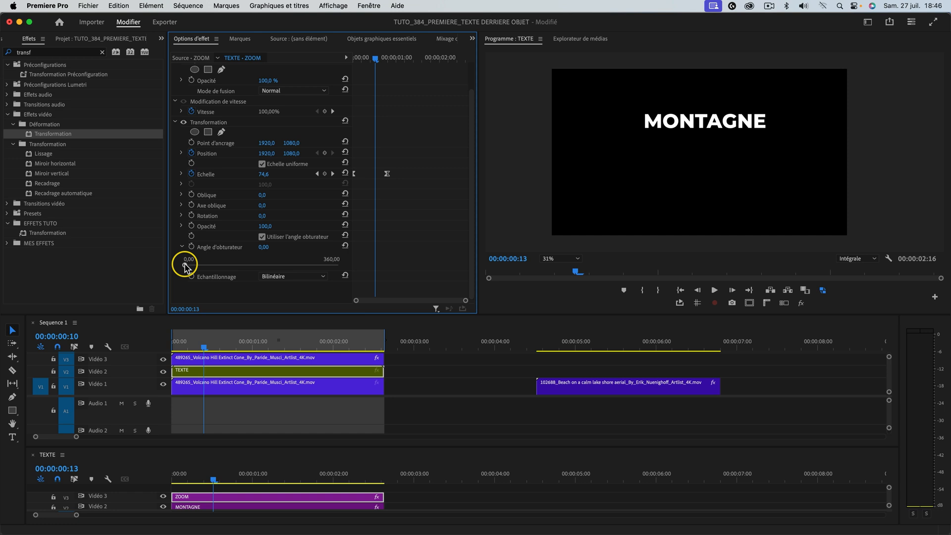
left_click_drag(375, 59, 366, 59)
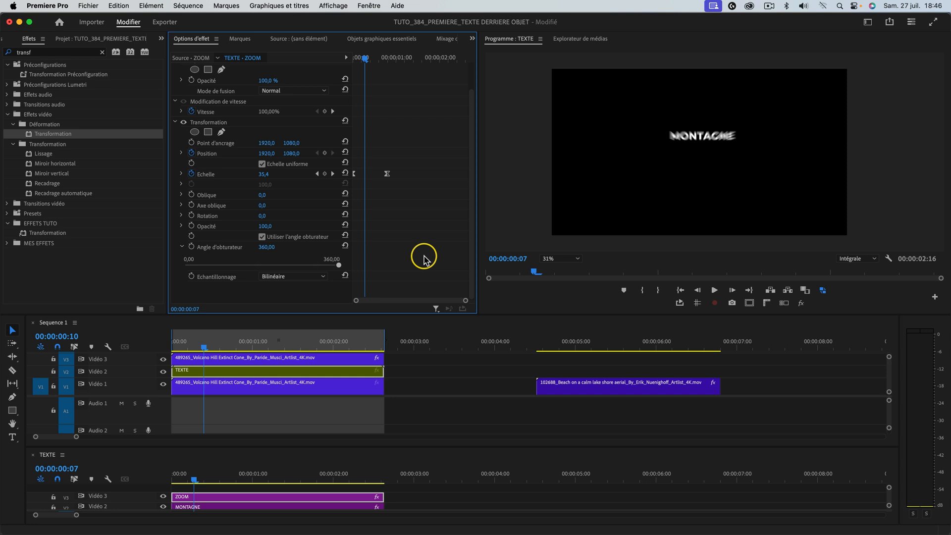
key("space")
left_click(317, 58)
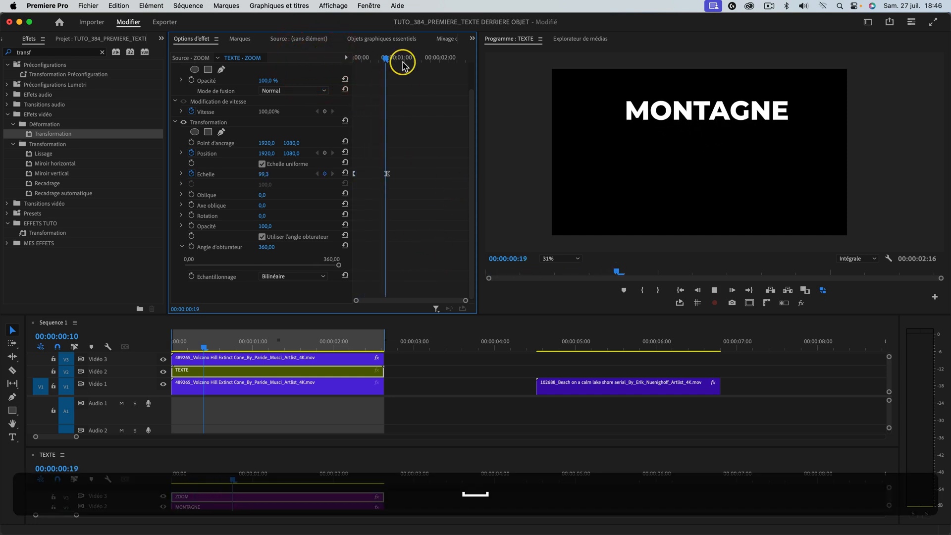
Step: Move the ZOOM layer's last Echelle keyframe to about 00:00:00:16 and preview the shortened zoom
left_click_drag(361, 53, 317, 58)
key("space")
left_click_drag(387, 59, 296, 59)
key("space")
key("space")
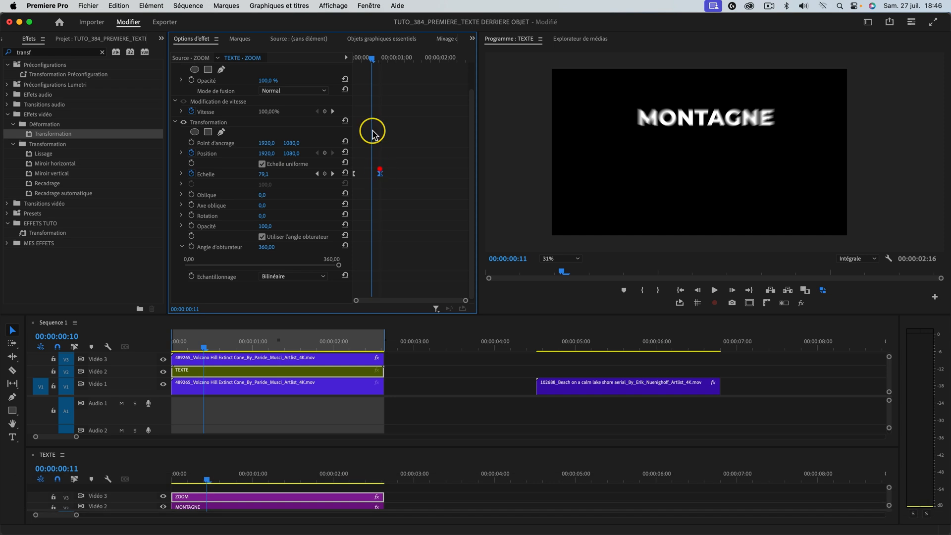
left_click_drag(366, 55, 178, 57)
key("space")
Step: Play back the title's zoom behind the mountain several times in Sequence 1
left_click_drag(213, 342, 111, 340)
key("space")
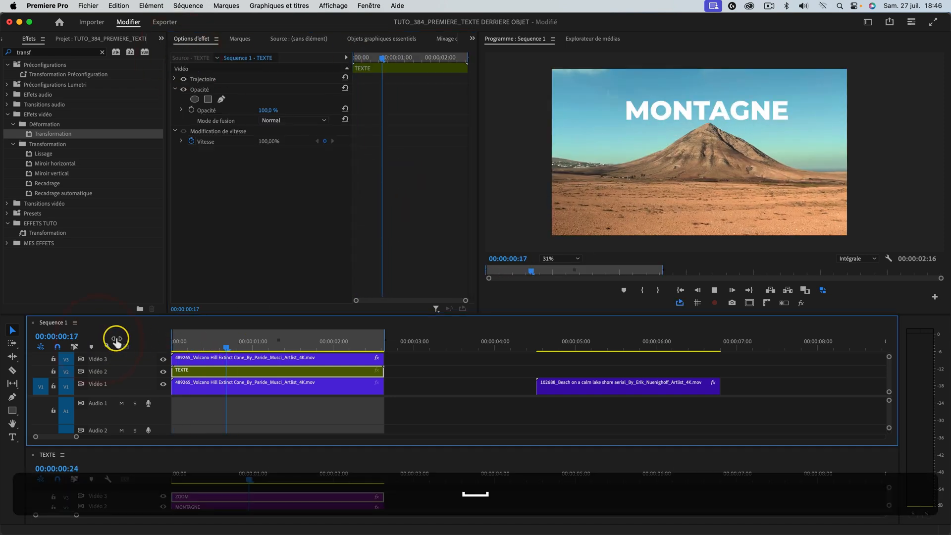
key("space")
left_click_drag(229, 340, 70, 335)
key("space")
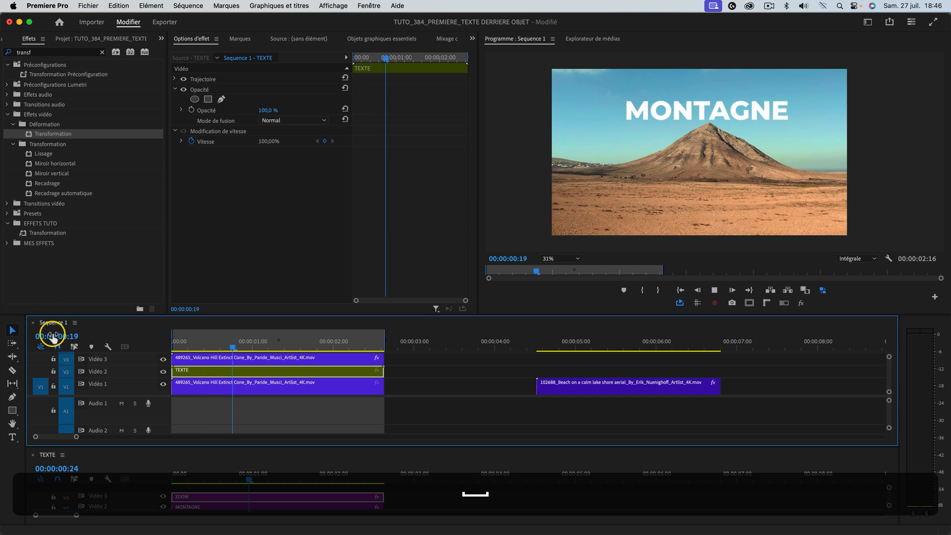
key("space")
left_click_drag(191, 339, 51, 344)
key("space")
key("space")
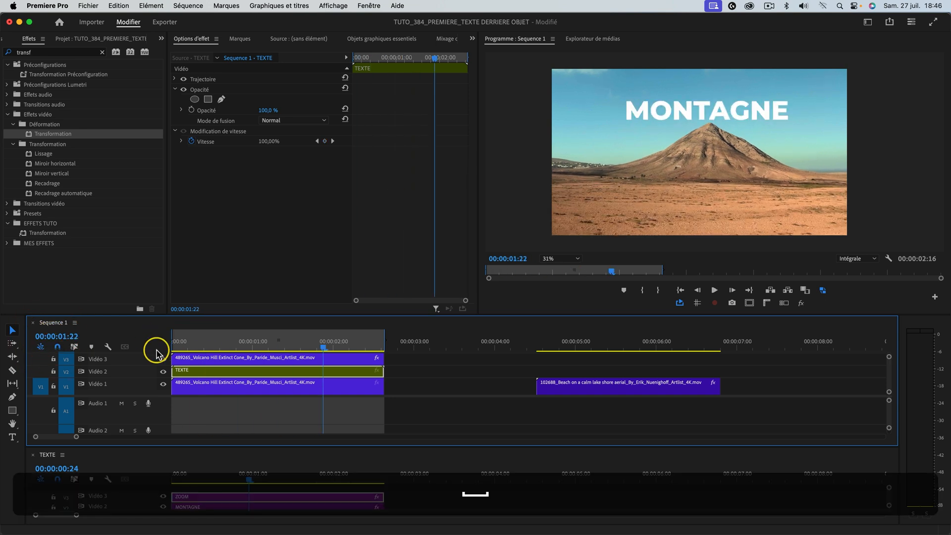
left_click_drag(209, 343, 43, 340)
key("space")
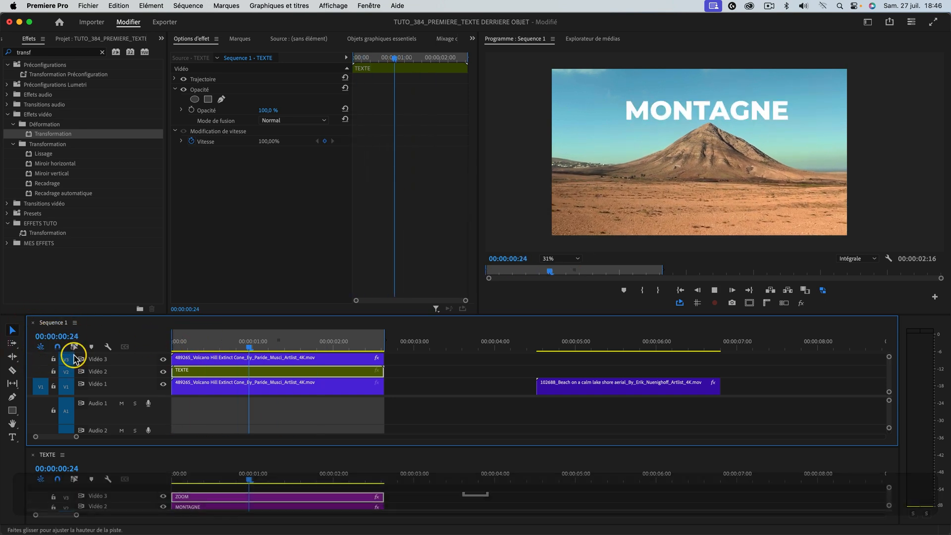
key("space")
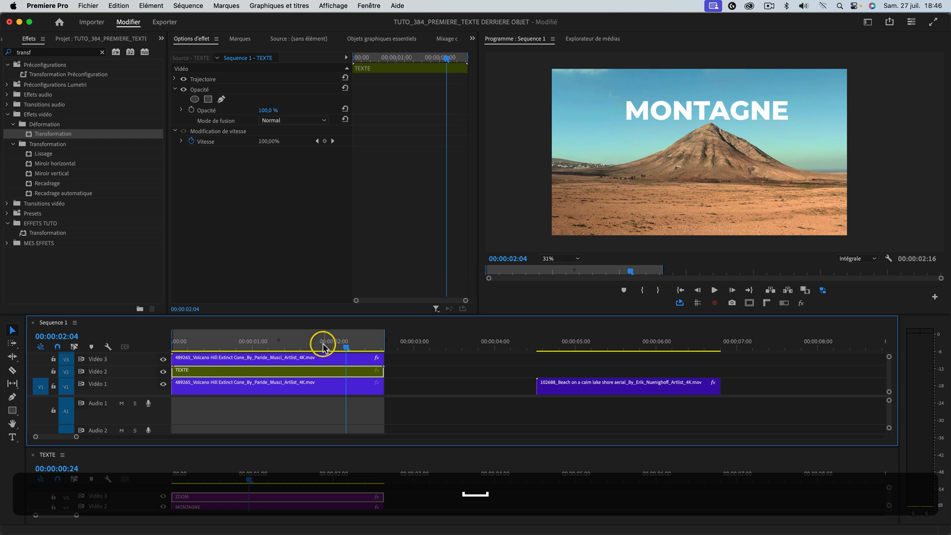
left_click_drag(322, 345, 38, 334)
key("space")
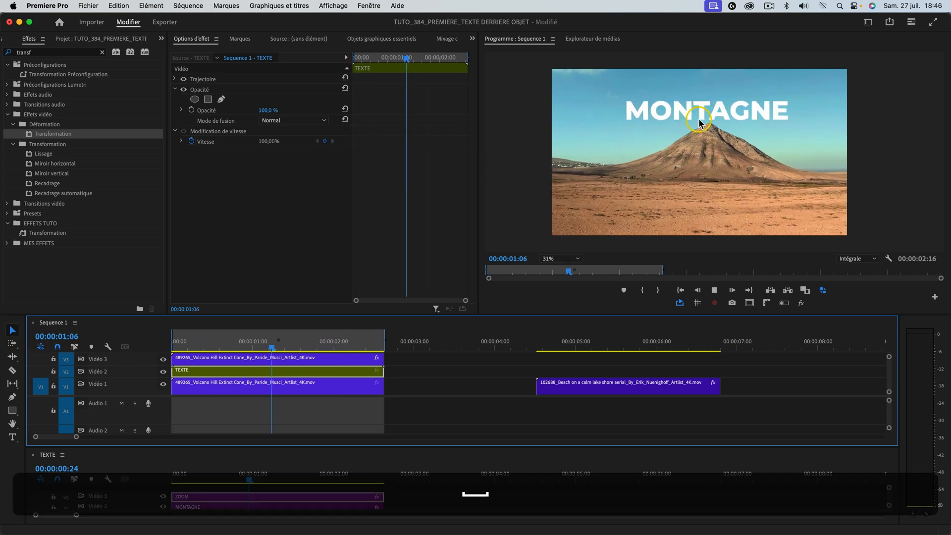
left_click_drag(221, 342, 81, 340)
key("space")
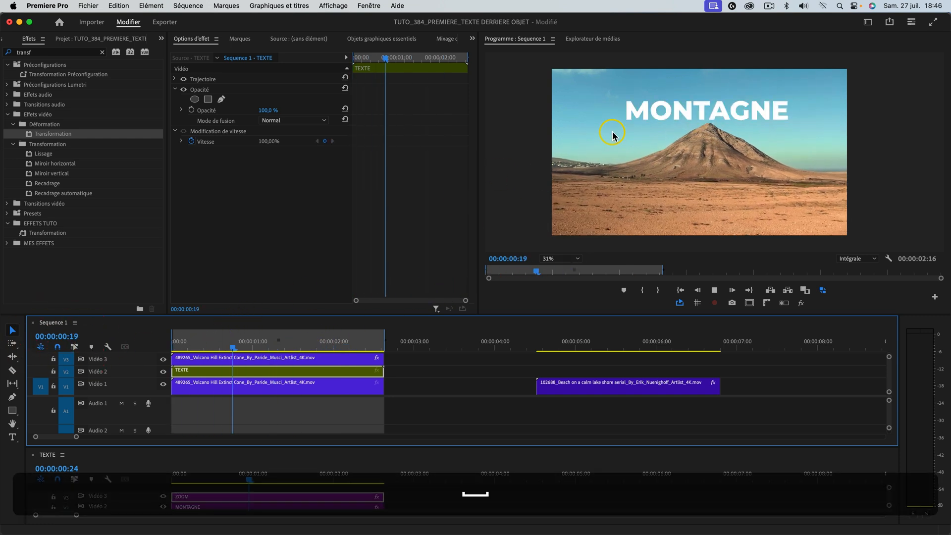
key("space")
left_click_drag(218, 342, 101, 340)
key("space")
key("space")
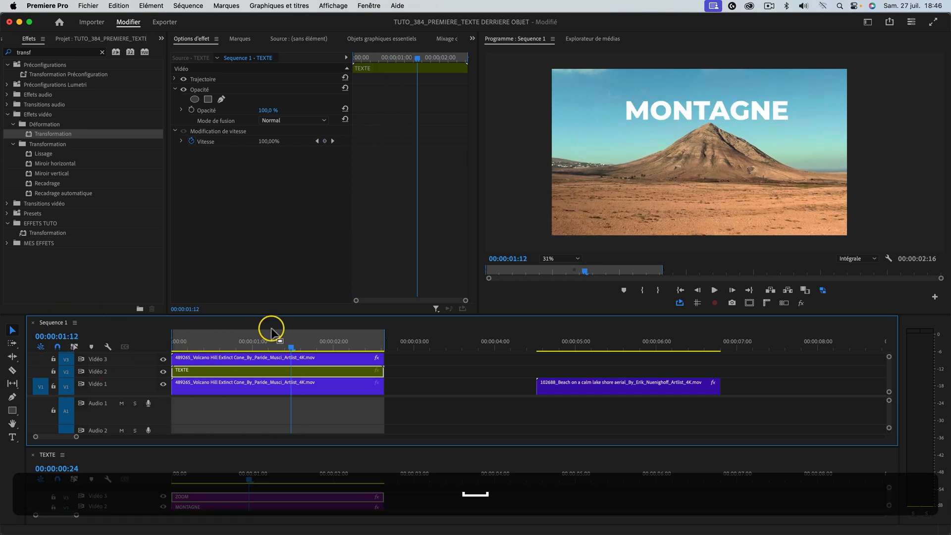
left_click(173, 340)
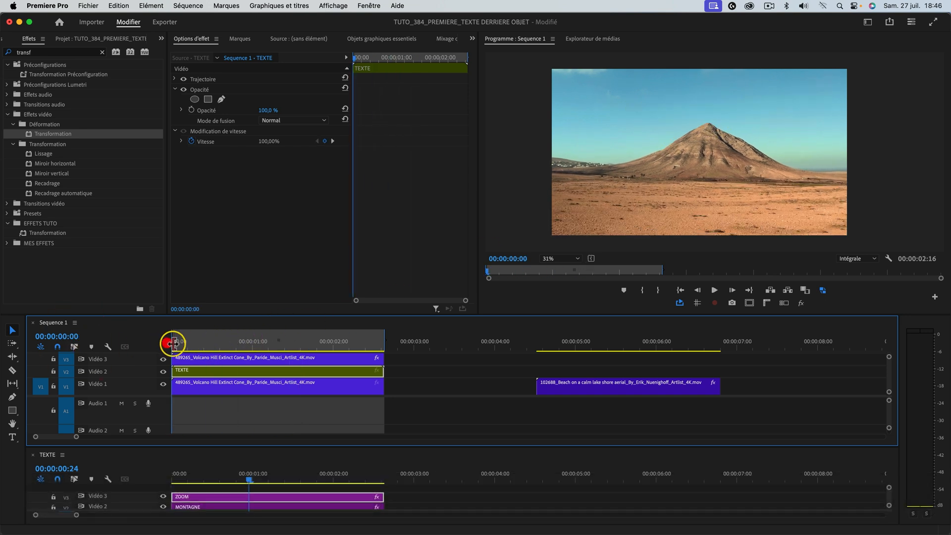
Step: Set the ZOOM layer's Transformation scale to 107 at 00:00:02:15 in TEXTE and preview the slow enlargement
left_click(276, 487)
left_click_drag(272, 475, 211, 477)
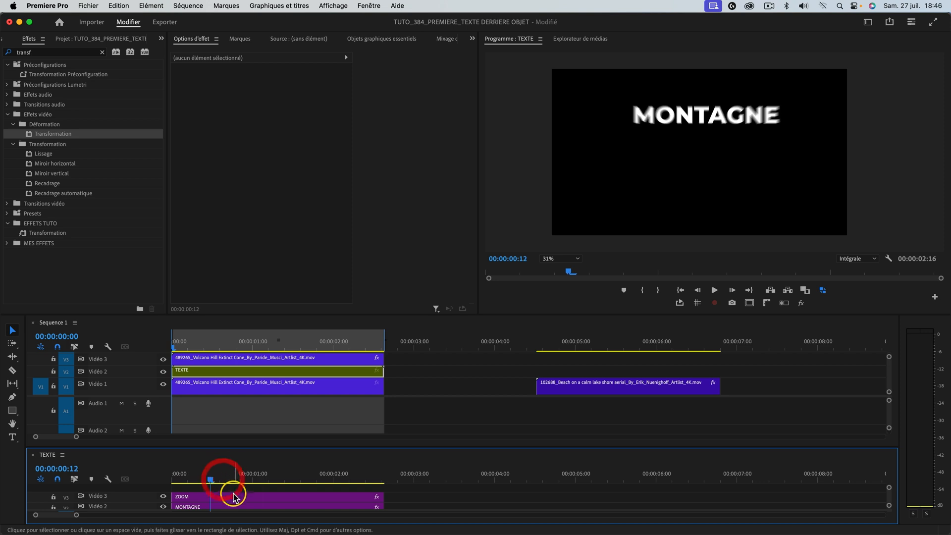
left_click(230, 496)
left_click_drag(375, 61, 380, 62)
left_click_drag(448, 57, 463, 57)
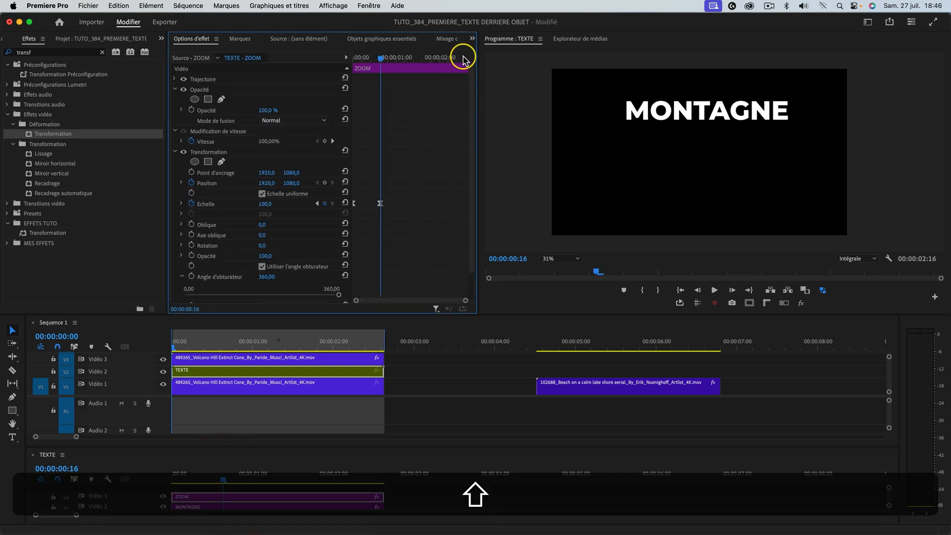
left_click(466, 59)
key("Left")
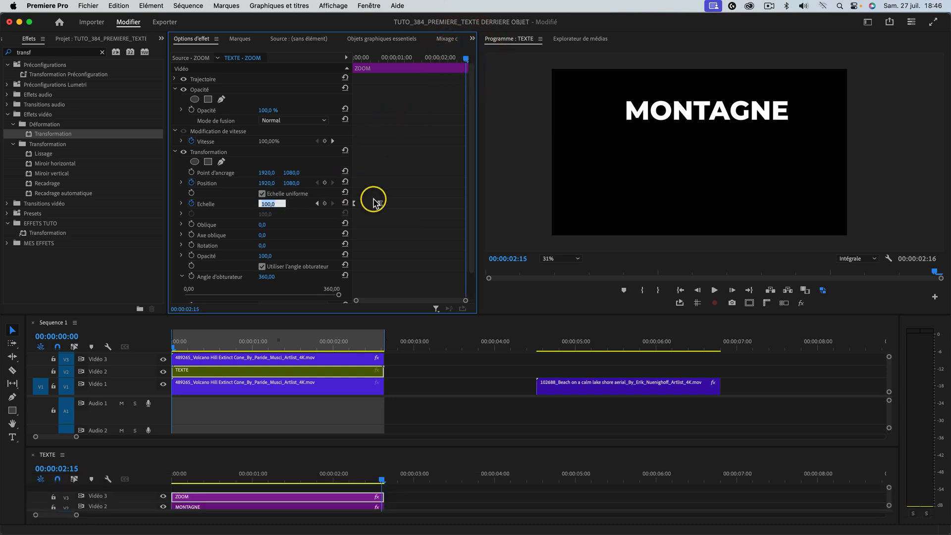
type("107")
key("Return")
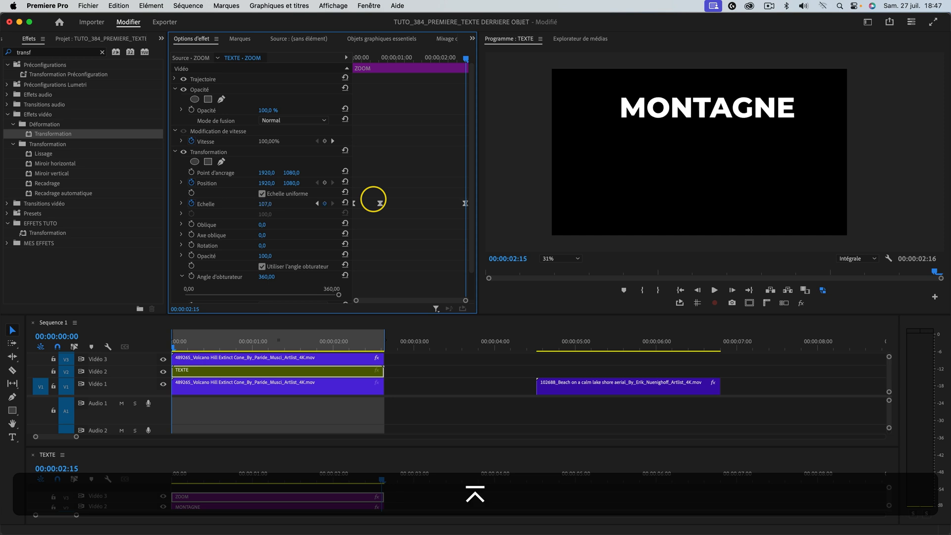
key("space")
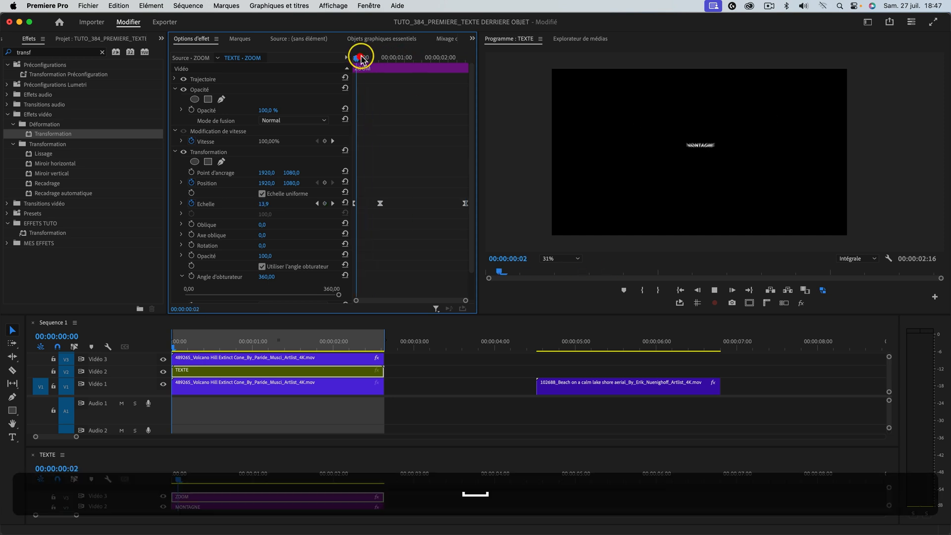
key("space")
left_click_drag(380, 57, 346, 58)
key("space")
key("space")
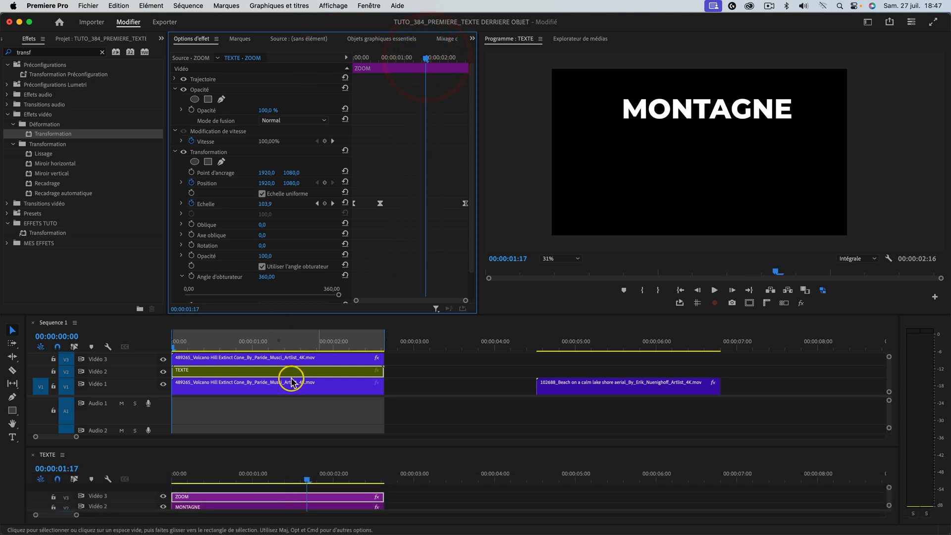
Step: Review the complete title animation in Sequence 1 and save the project
left_click(203, 342)
key("space")
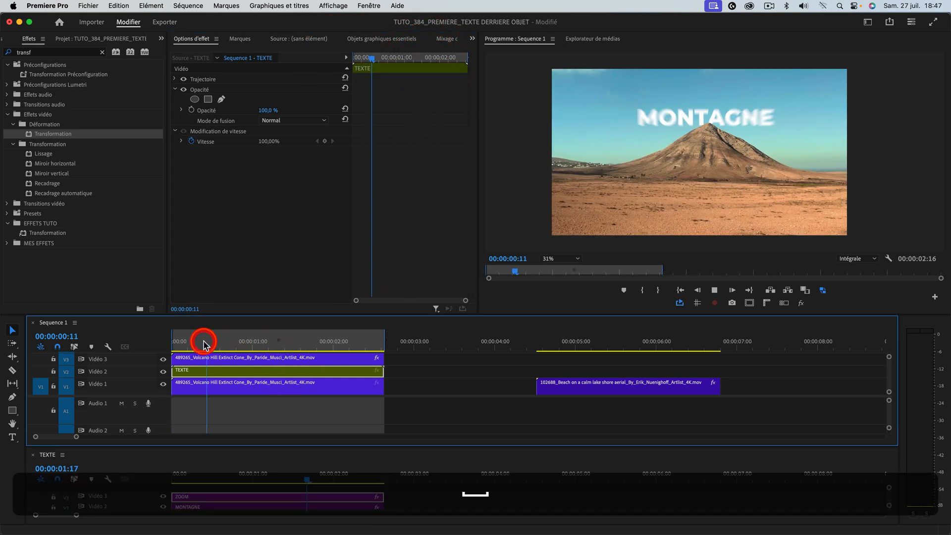
left_click(204, 342)
key("space")
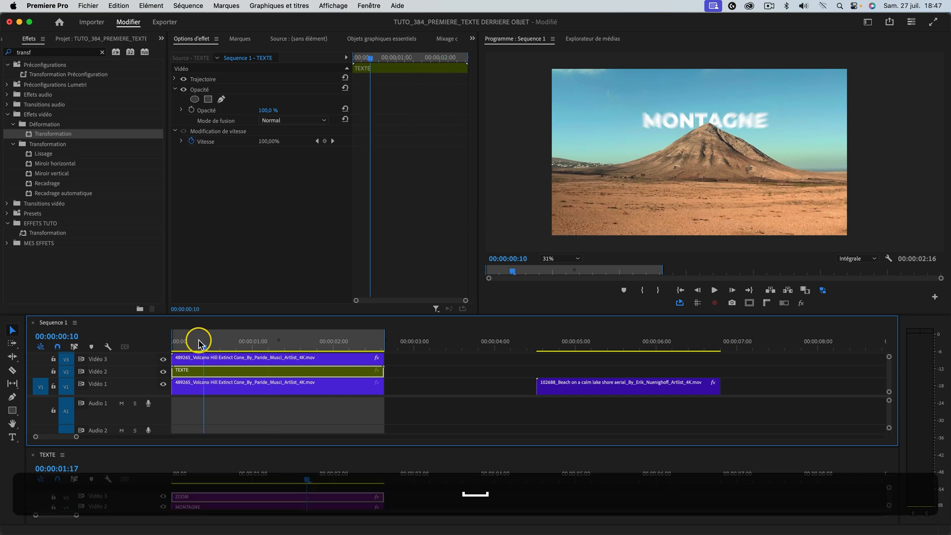
key("space")
left_click(197, 341)
key("space")
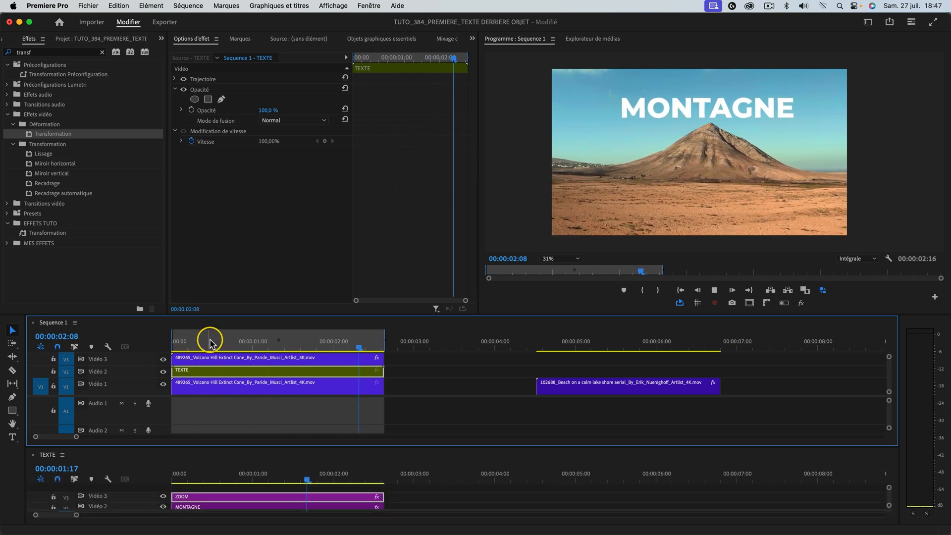
key("space")
left_click(247, 342)
left_click(191, 342)
key("space")
left_click(179, 341)
left_click(128, 345)
key("super+s")
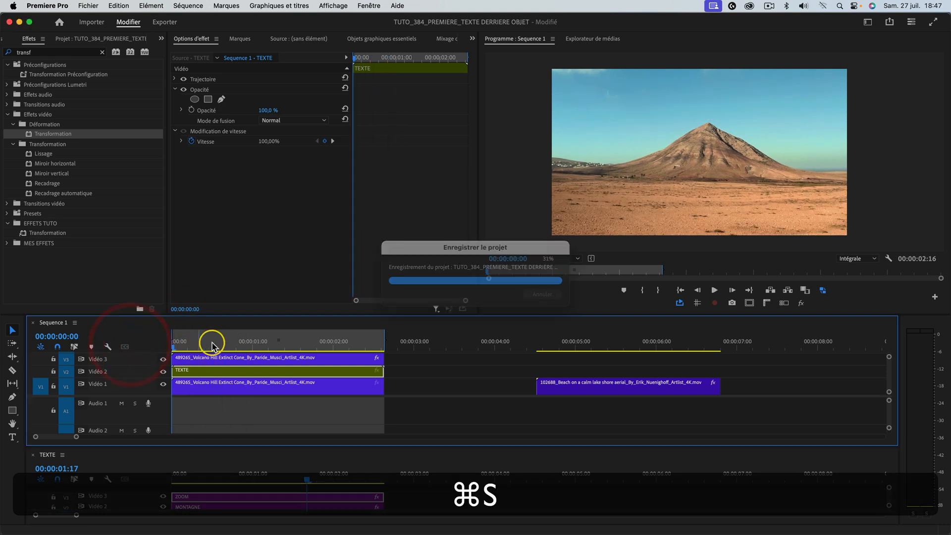
key("super+space")
key("space")
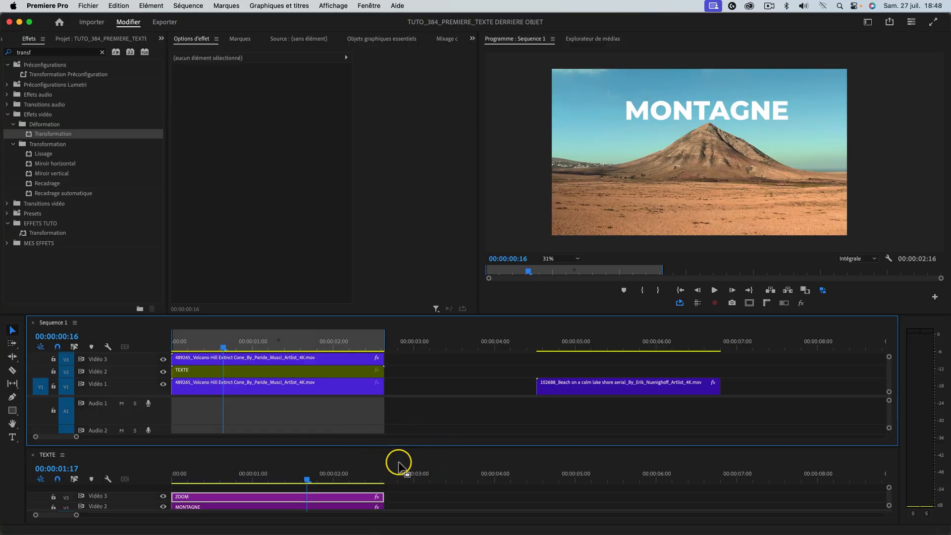
Step: Find the Bruit video effect and apply it to the ZOOM layer in the TEXTE sequence
scroll(406, 492, "down", 1)
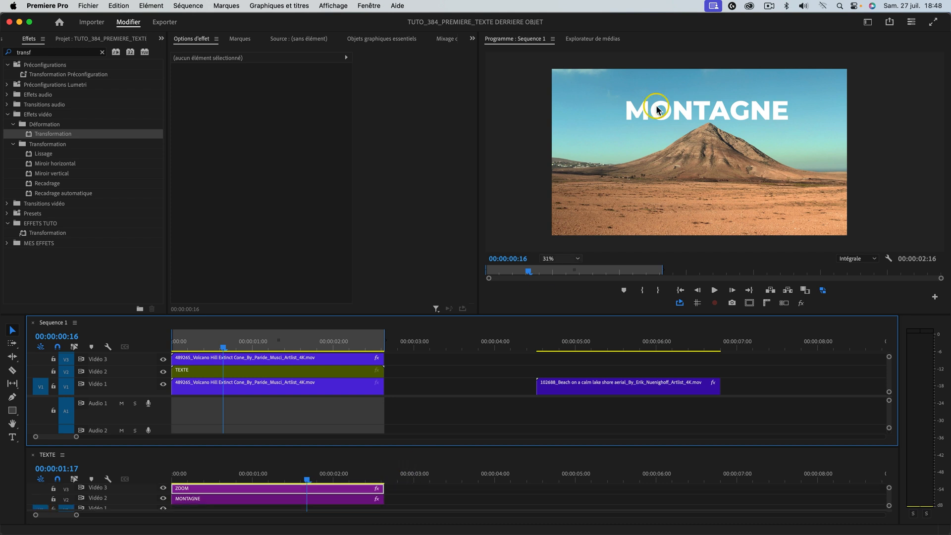
scroll(673, 96, "up", 5)
left_click_drag(322, 476, 296, 471)
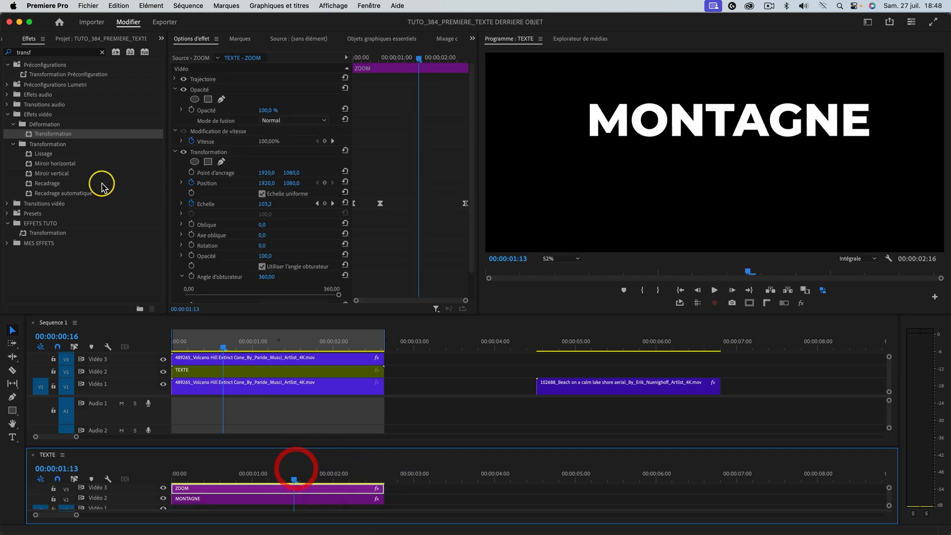
left_click(5, 54)
type("bruit")
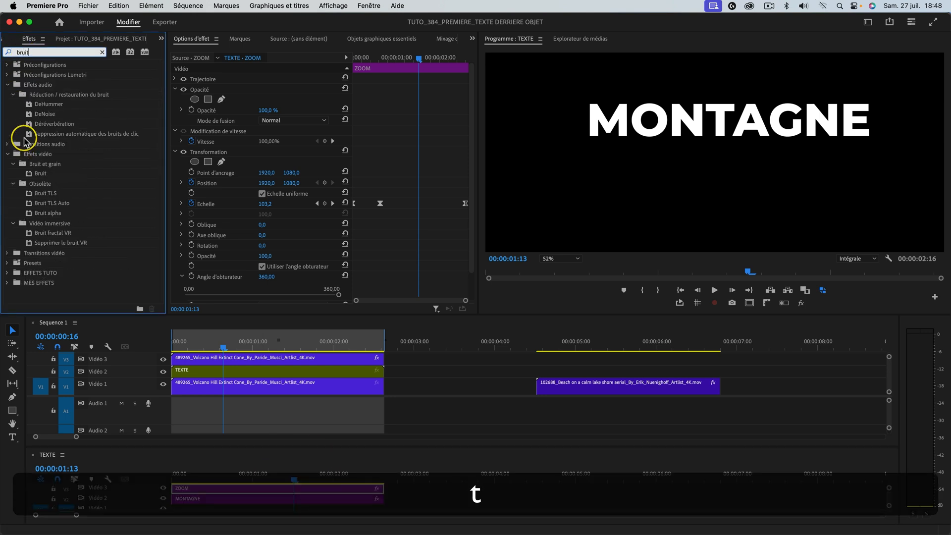
left_click(45, 174)
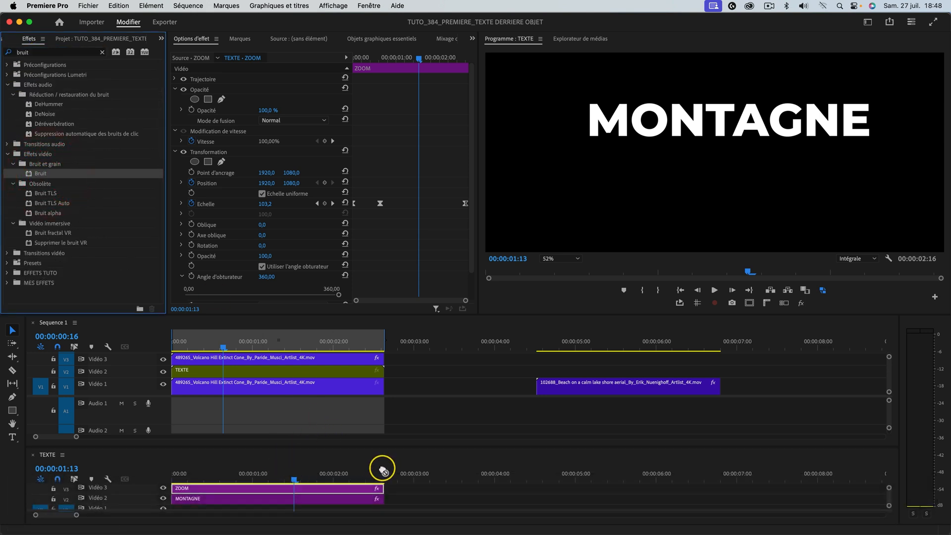
left_click_drag(339, 467, 320, 488)
Step: Set the Bruit effect's Quantité to 10 % and play back the grainy title in close-up
scroll(451, 171, "down", 3)
left_click(264, 256)
key("Return")
key("space")
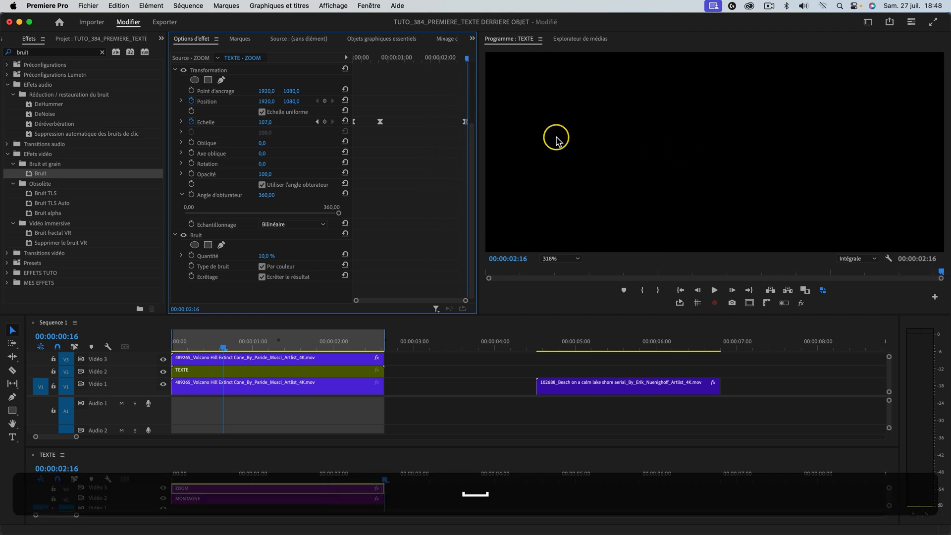
left_click(632, 165)
key("space")
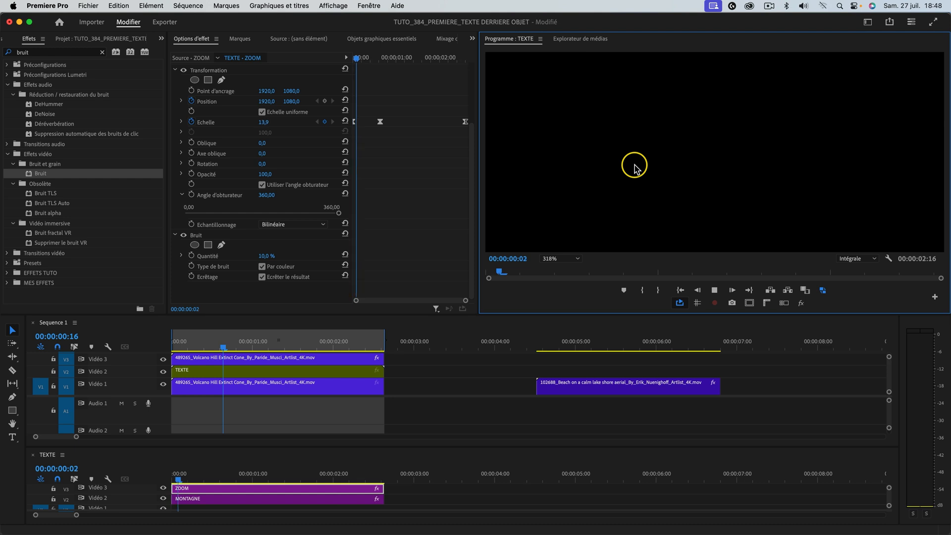
key("space")
Step: Check the grain on the title in Sequence 1, both in close-up and in full-screen playback
left_click(218, 348)
left_click(202, 347)
key("space")
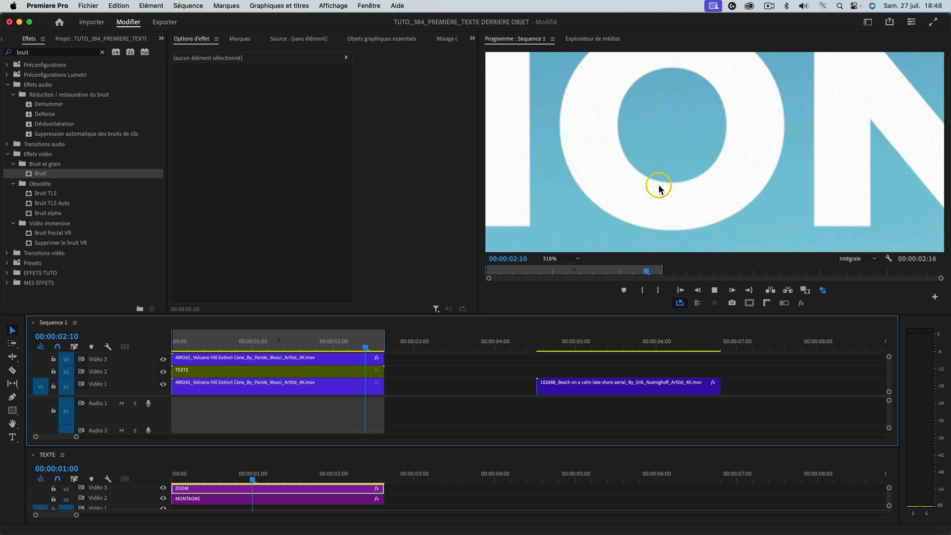
key("space")
key("super+f")
key("space")
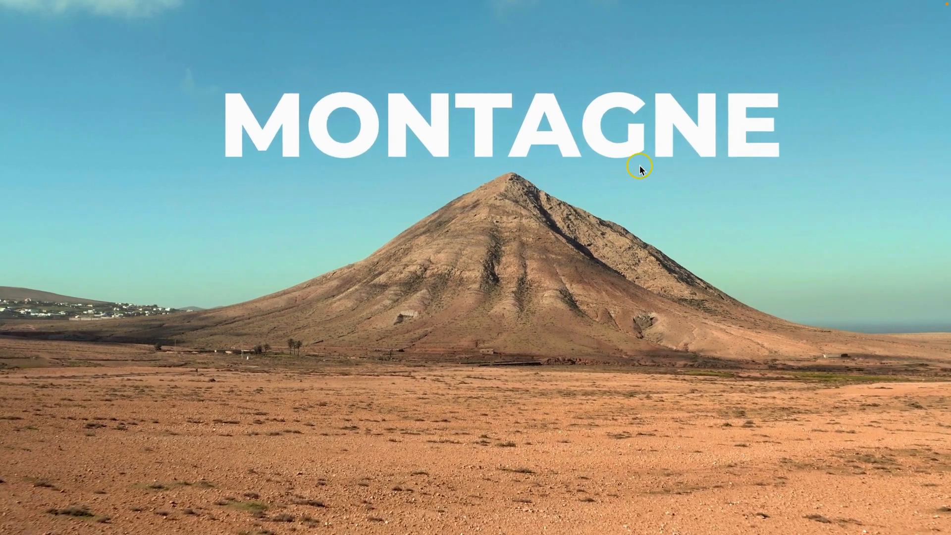
key("space")
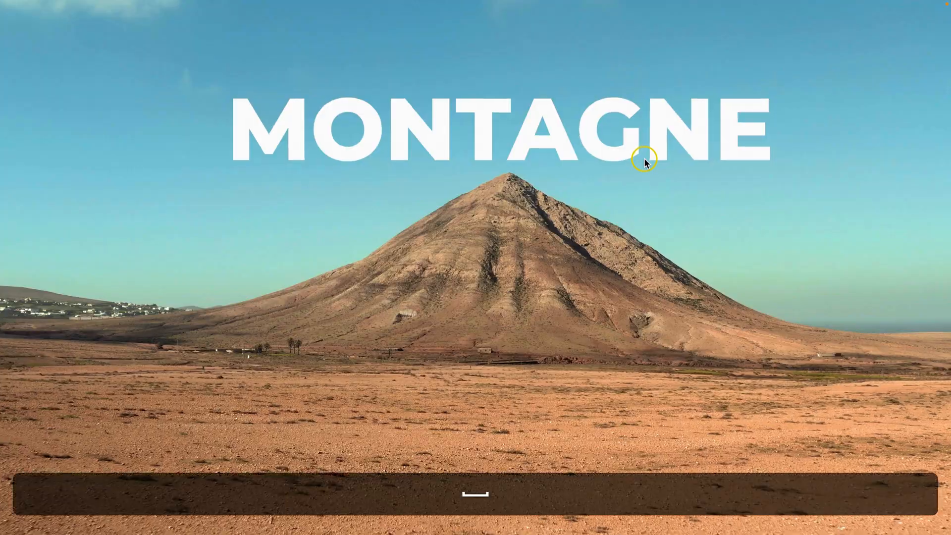
key("Escape")
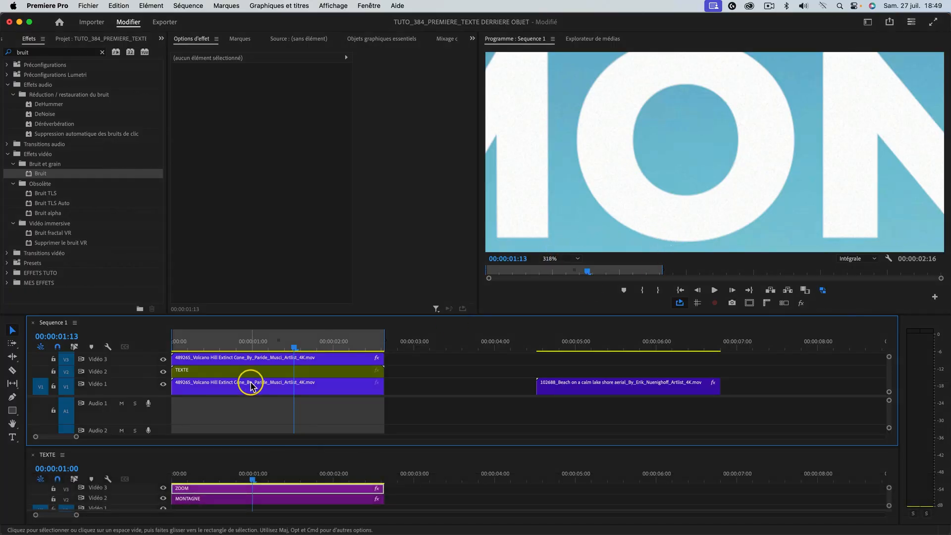
Step: Lower the MONTAGNE text layer's opacity to about 74.3 % in the TEXTE sequence
left_click(284, 489)
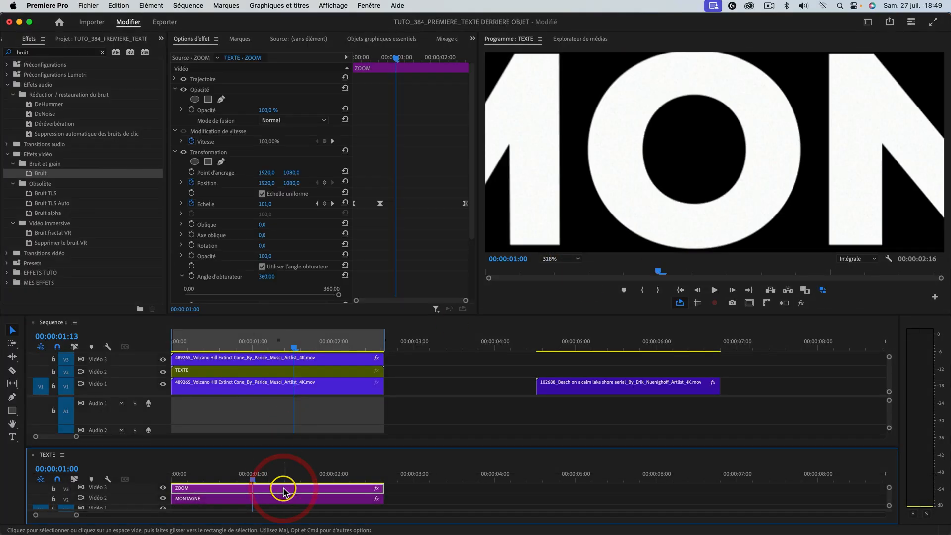
left_click(253, 499)
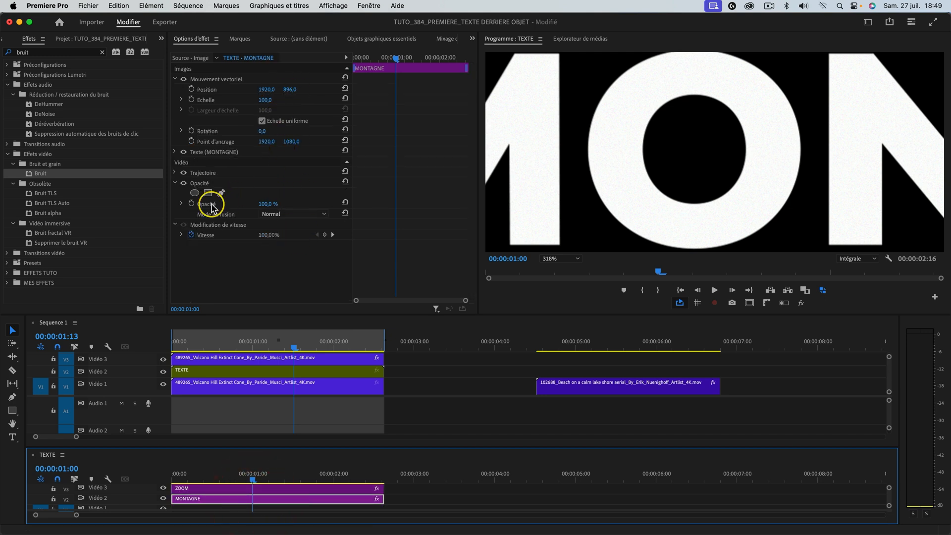
left_click(181, 205)
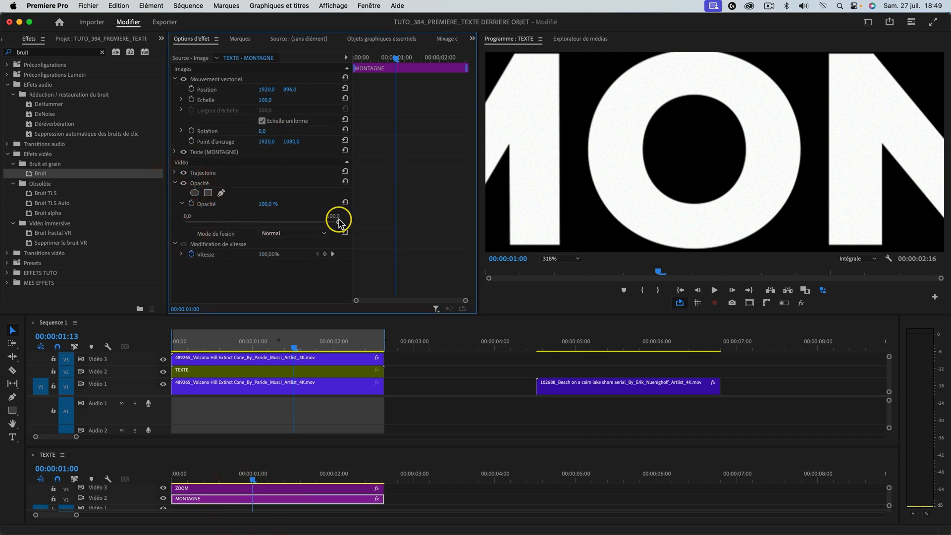
left_click_drag(339, 223, 299, 223)
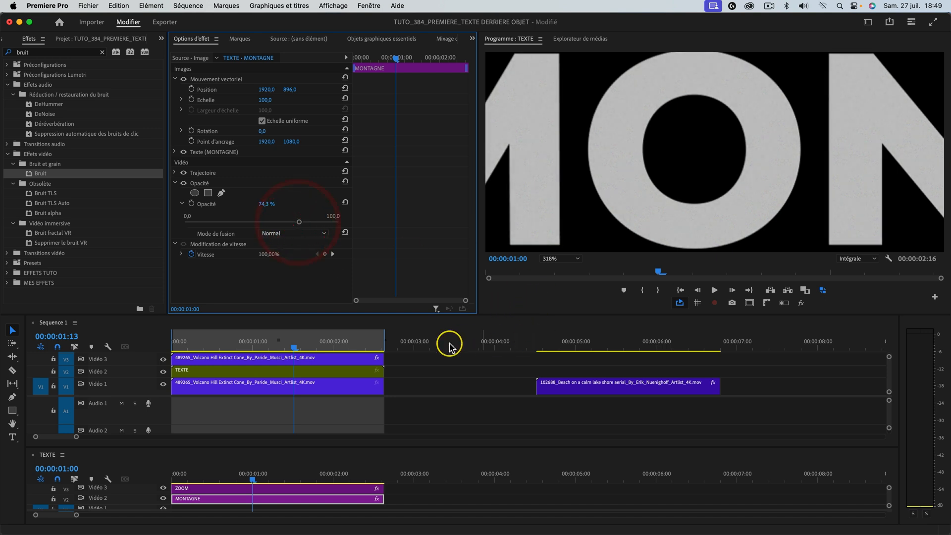
Step: Play back Sequence 1 in close-up to check the lowered title opacity
left_click(418, 365)
key("space")
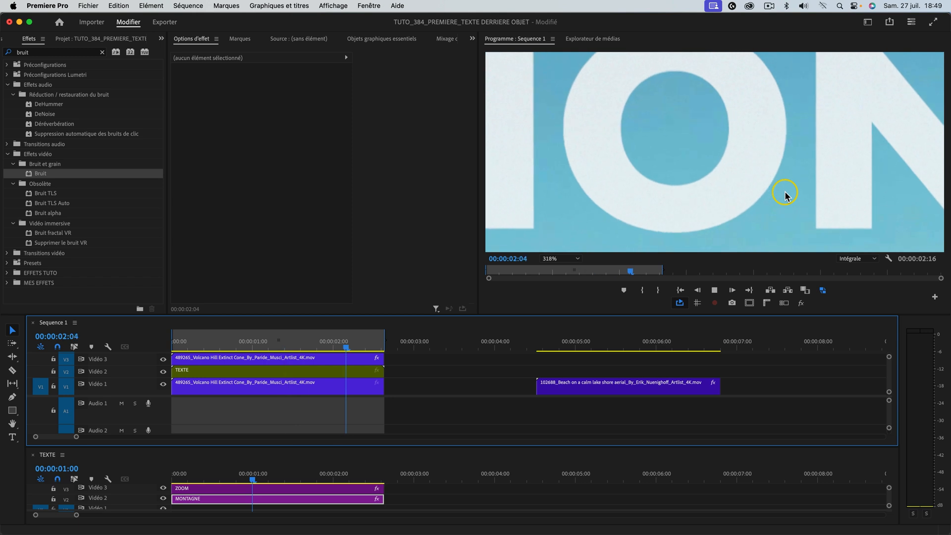
key("space")
left_click_drag(294, 346, 158, 345)
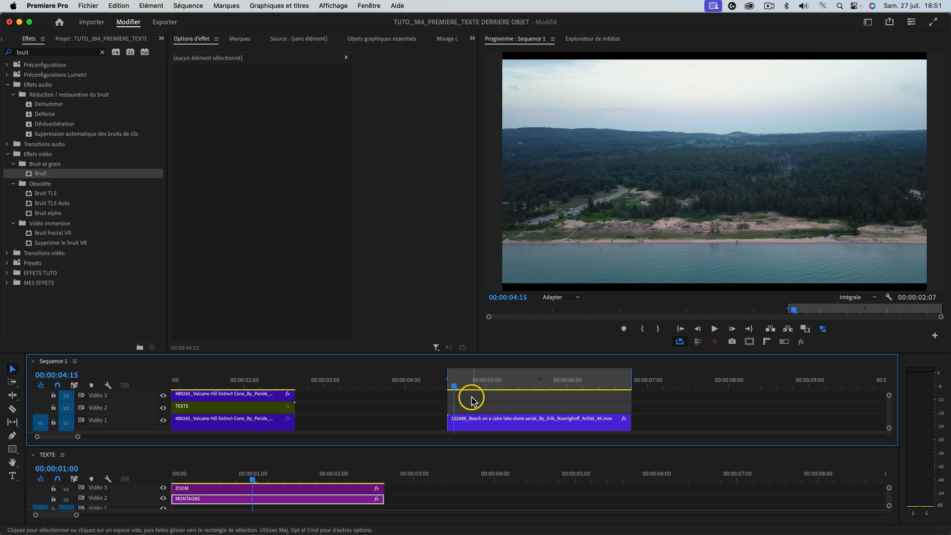
Step: Add a text layer above the beach clip, aligned with the clip's start, reading DANS LA FORÊT
key("super+t")
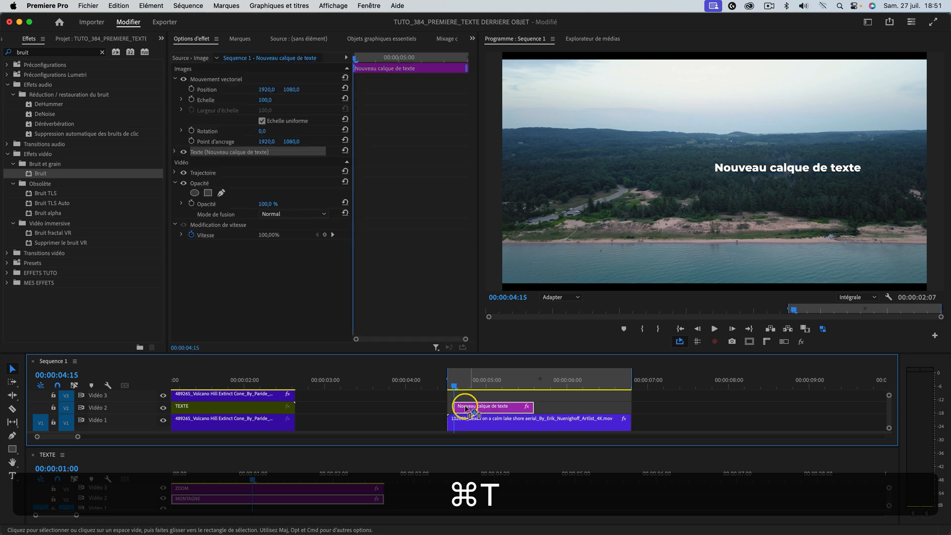
left_click_drag(471, 407, 465, 407)
double_click(756, 166)
key("Tab")
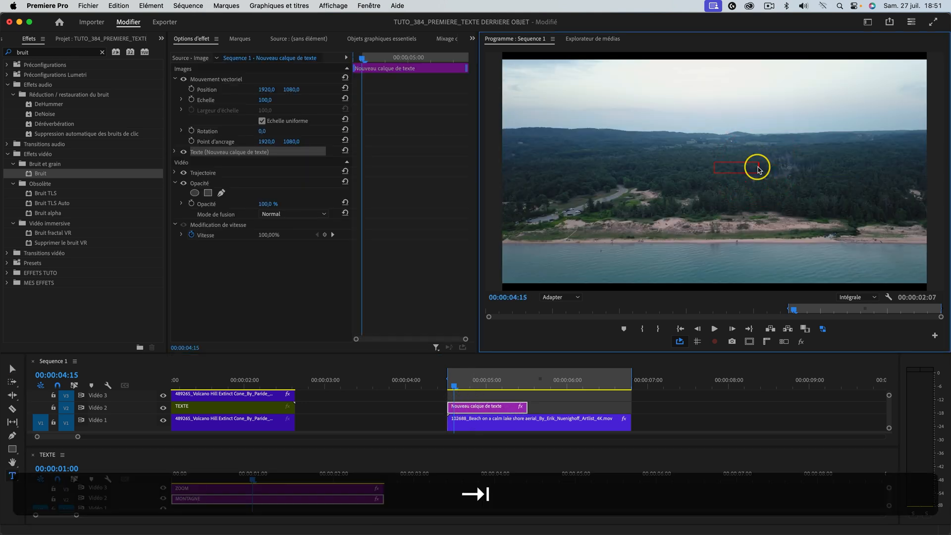
type("DANS LA FORÊT")
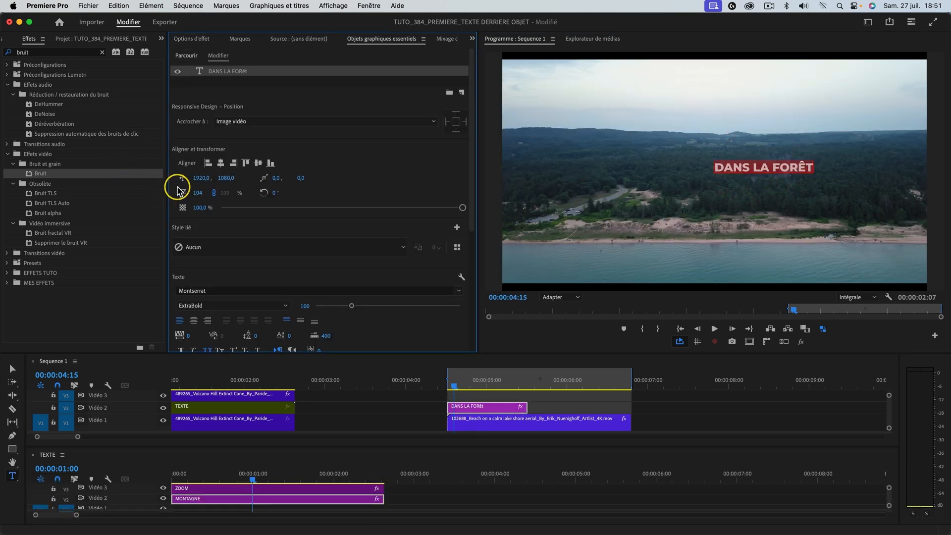
Step: Scale the DANS LA FORÊT text to 176, place it over the forest horizon at about 1350,8 / 770,9, and save the project
left_click_drag(212, 192, 240, 191)
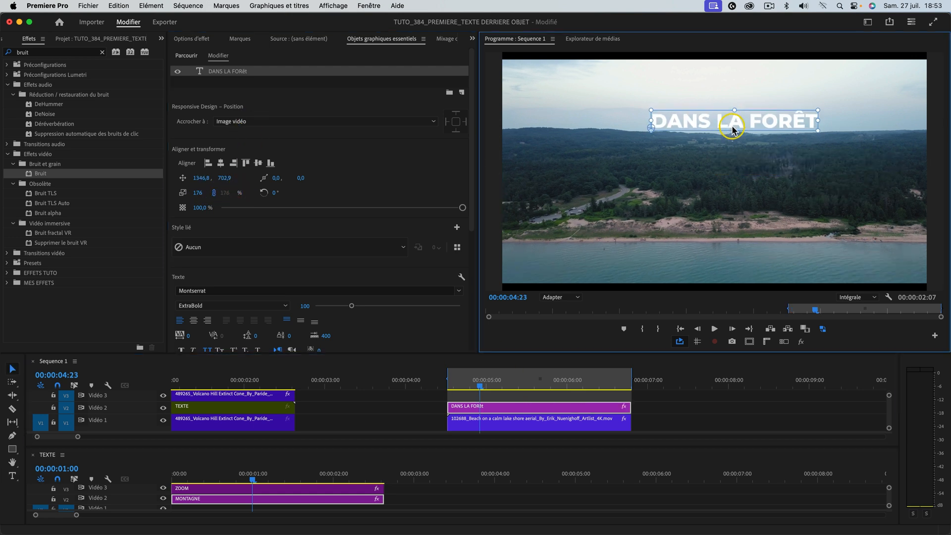
mouse_move(733, 127)
left_mouse_down()
mouse_move(732, 147)
mouse_move(733, 121)
mouse_move(732, 135)
left_mouse_up()
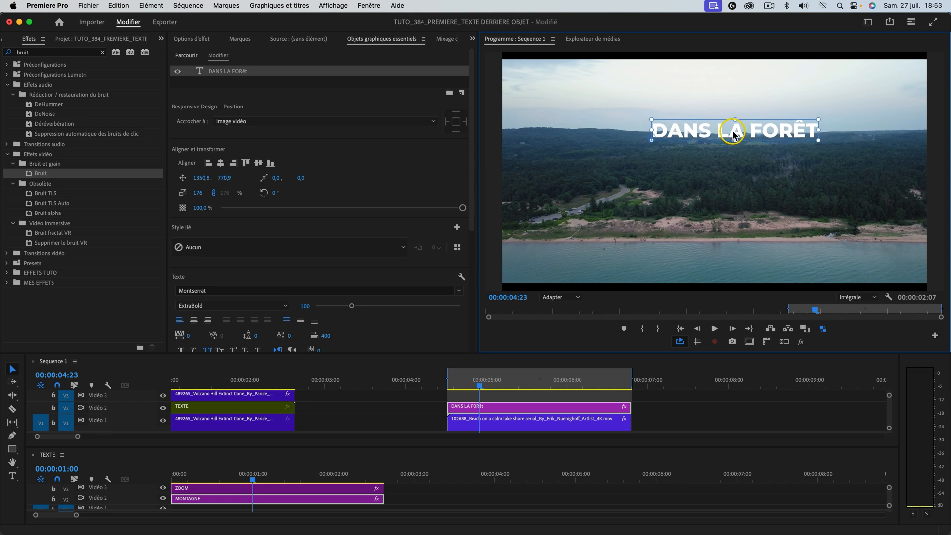
left_click(678, 407)
key("cmd+s")
Step: Disable the DANS LA FORÊT layer with the playhead at the start of the beach clip, 00:00:04:13
left_click(505, 425)
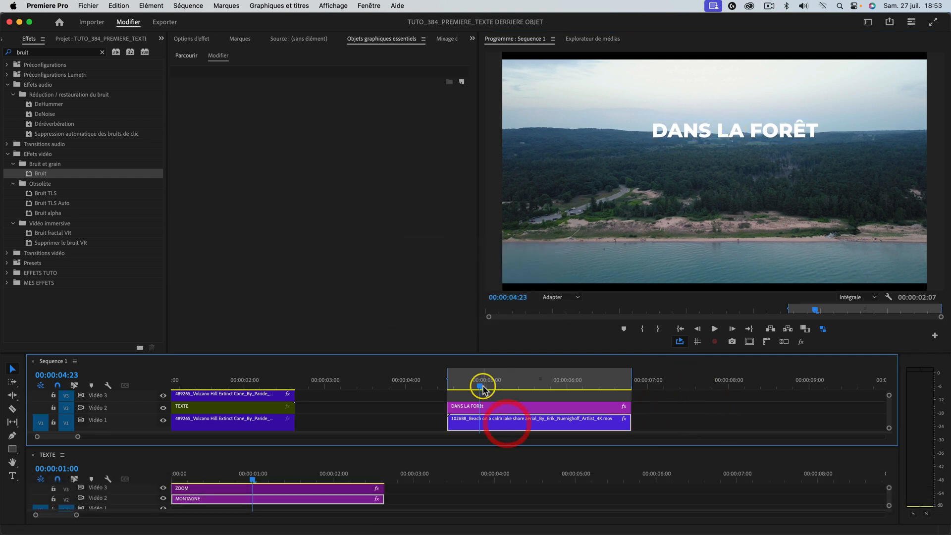
left_click(451, 385, "shift")
left_click(495, 410)
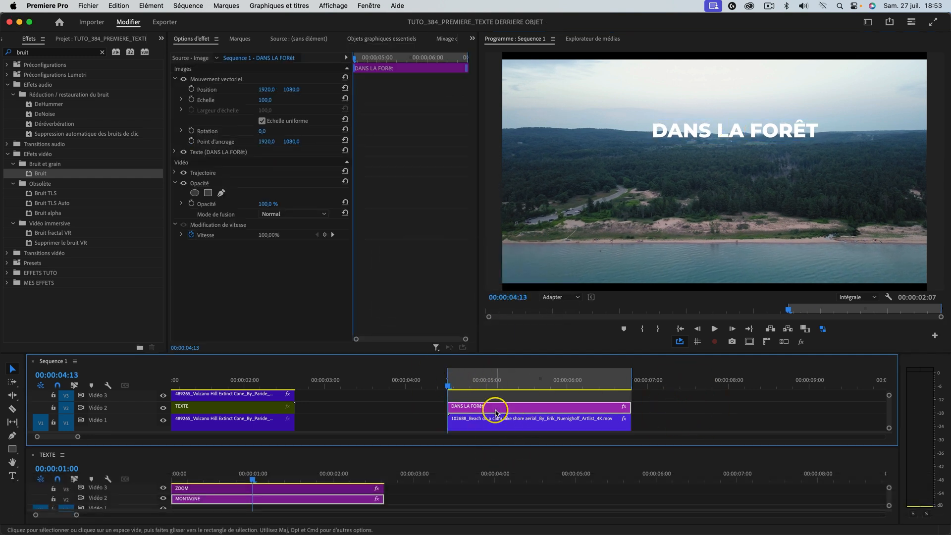
key("shift+cmd+e")
Step: Draw a closed freeform opacity mask on the beach clip, following the forest horizon and enclosing everything below it
left_click(518, 418)
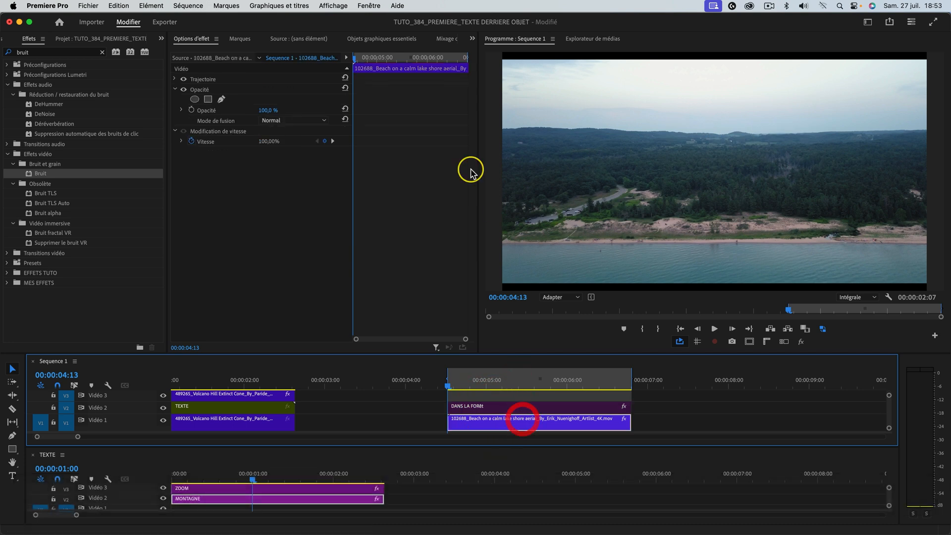
left_click(222, 99)
left_click_drag(499, 129, 594, 133)
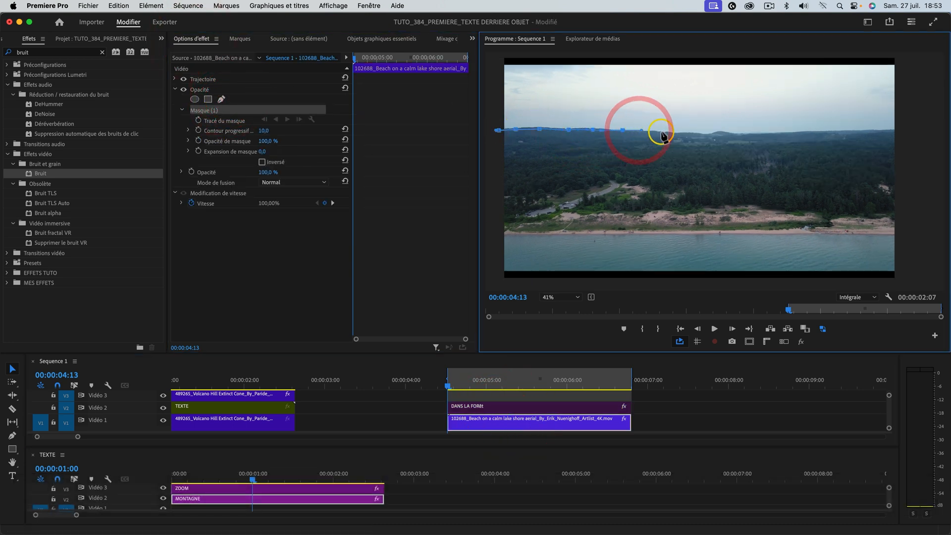
left_click(680, 133)
left_click(690, 133)
left_click(709, 133)
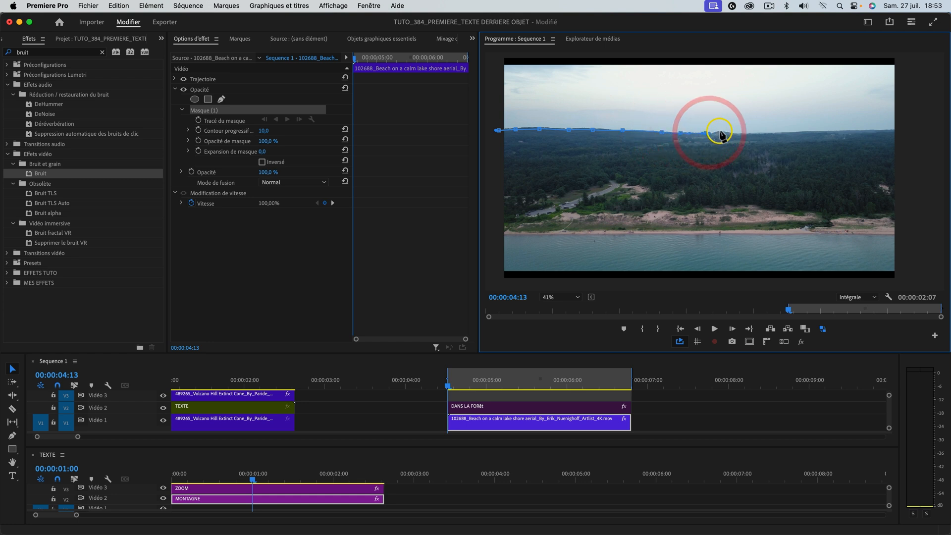
left_click(737, 133)
left_click(753, 135)
left_click(815, 131)
left_click(882, 133)
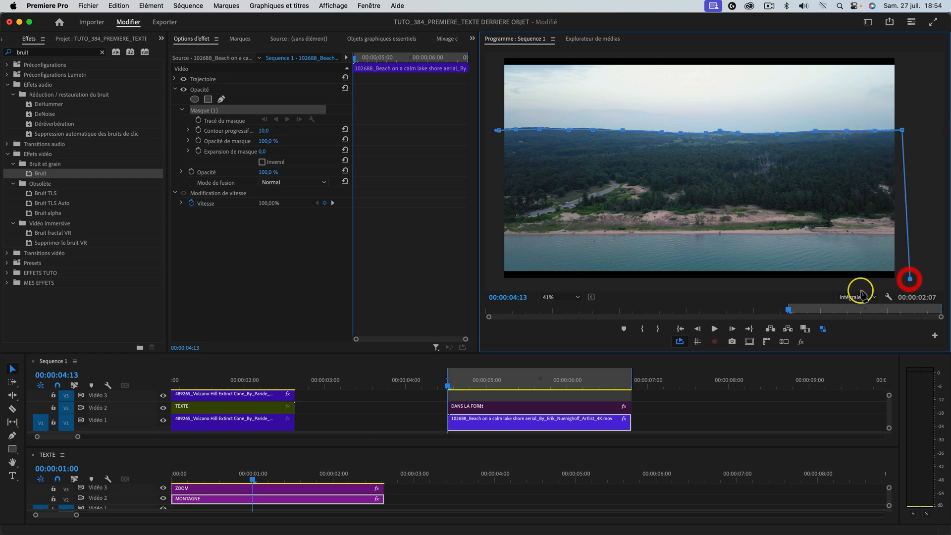
left_click(492, 284)
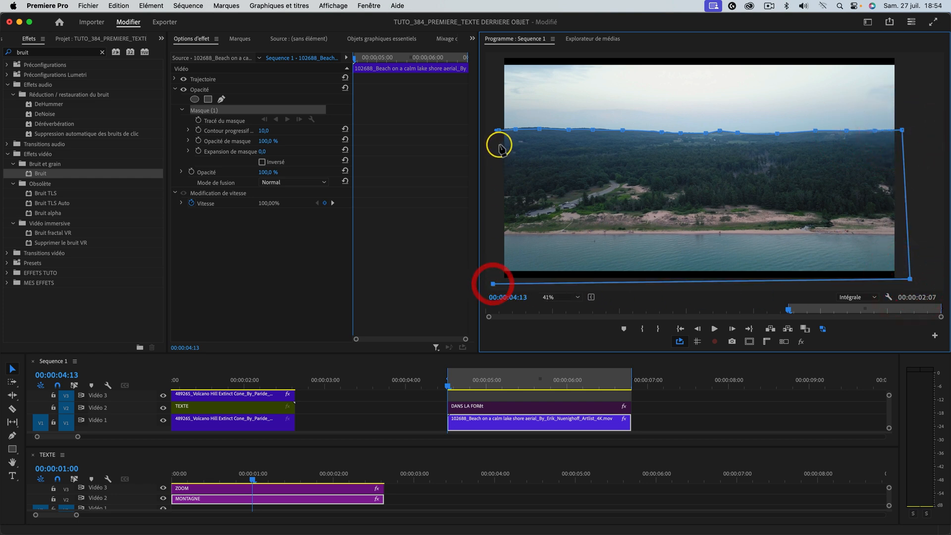
left_click(497, 131)
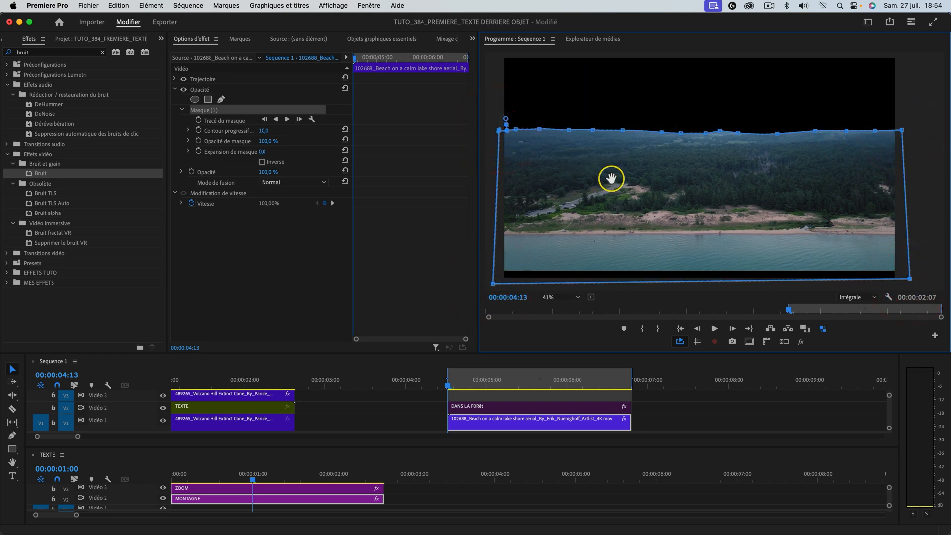
Step: Track the mask path forward through the beach clip and scrub through the tracked result
left_click(287, 120)
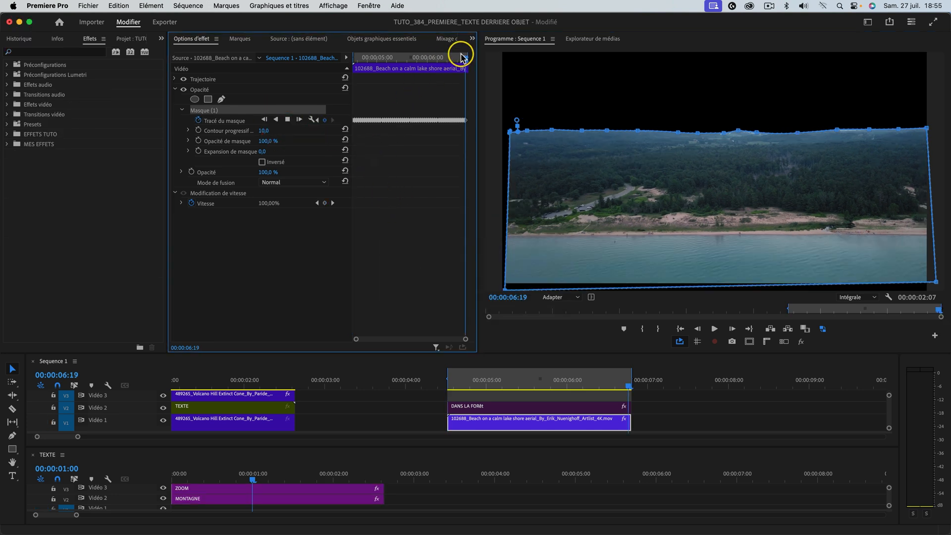
left_click_drag(462, 60, 385, 57)
left_click(529, 402)
left_click_drag(495, 381, 605, 389)
scroll(571, 392, "right", 3)
Step: Re-enable the DANS LA FORÊT layer and move the masked beach clip above it onto Vidéo 3
left_click(517, 397)
left_click(517, 405)
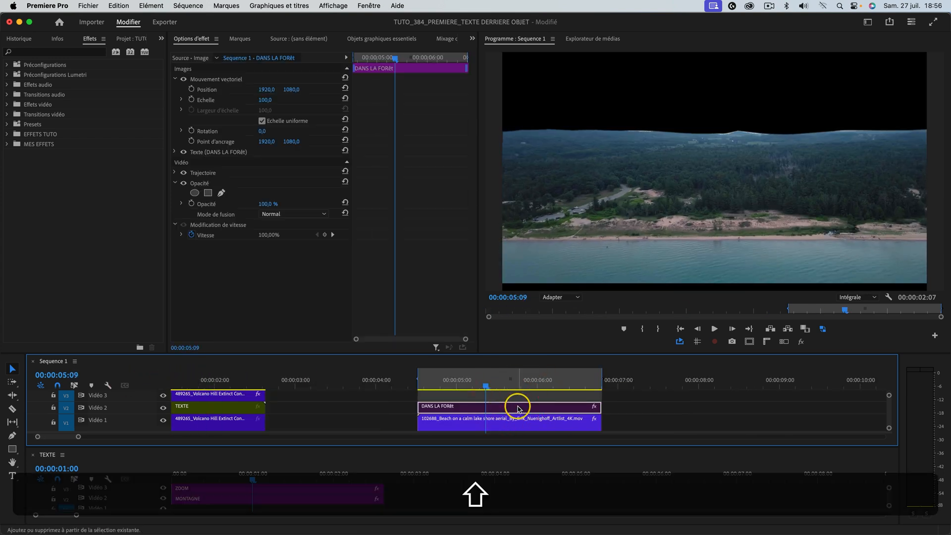
key("shift+super+e")
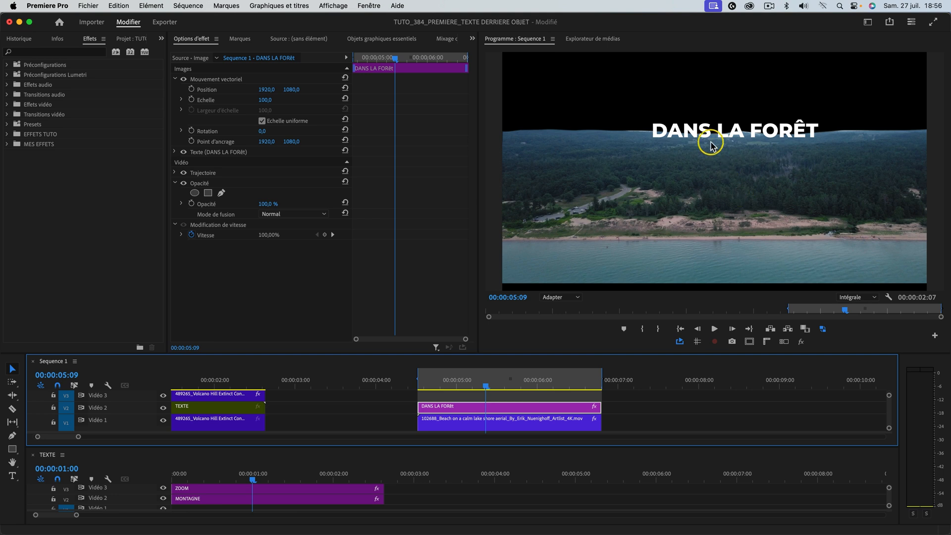
left_click_drag(501, 425, 502, 400)
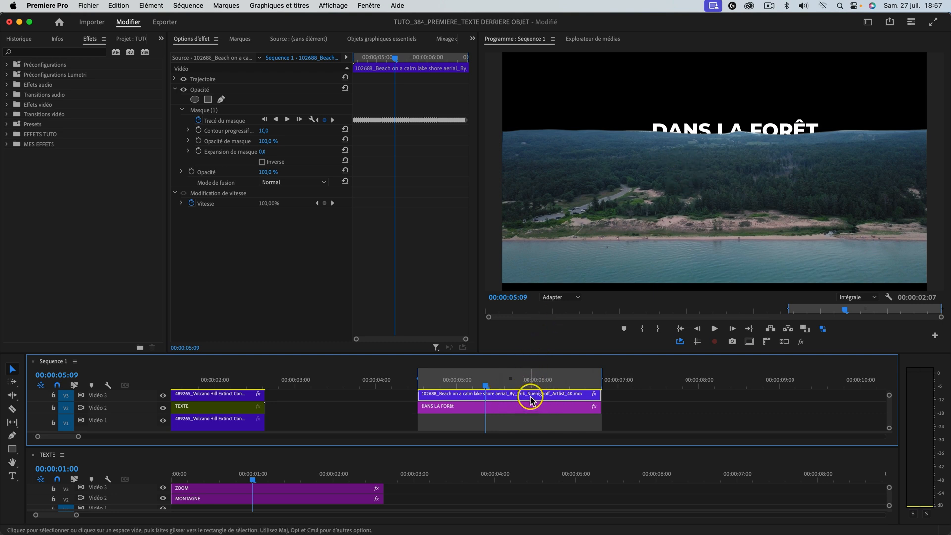
Step: Duplicate the masked beach clip onto Vidéo 1 below the title and delete the copy's mask
left_click_drag(531, 399, 515, 421)
left_click(201, 110)
key("BackSpace")
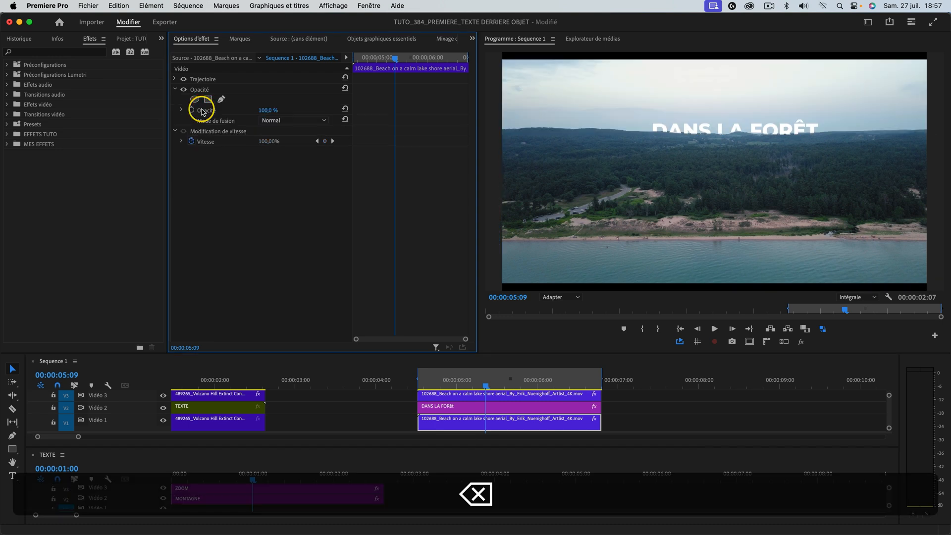
Step: Raise the DANS LA FORÊT title above the horizon by setting its vertical Position to 984, and save the project
mouse_move(487, 378)
left_mouse_down()
mouse_move(429, 377)
mouse_move(534, 381)
mouse_move(487, 384)
left_mouse_up()
left_click(494, 405)
left_click_drag(291, 92, 291, 89)
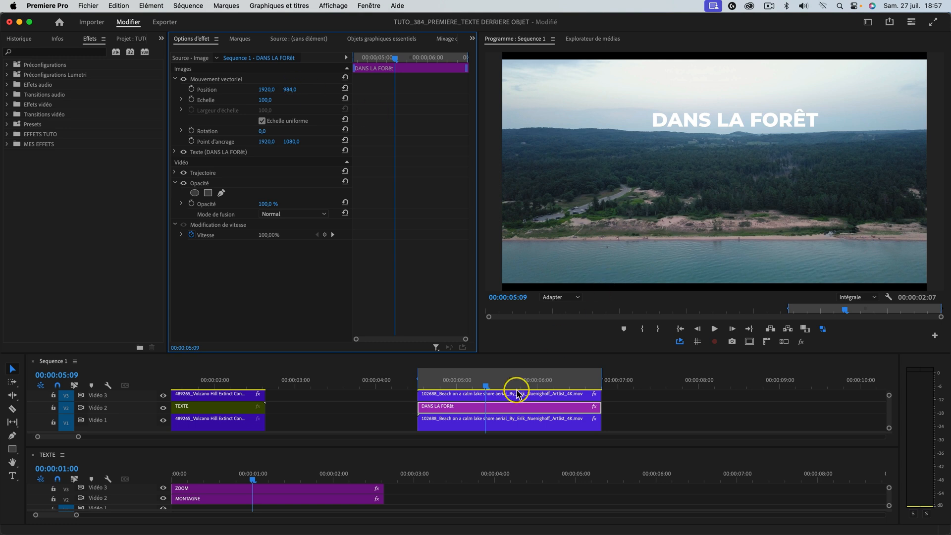
left_click(426, 382, "shift")
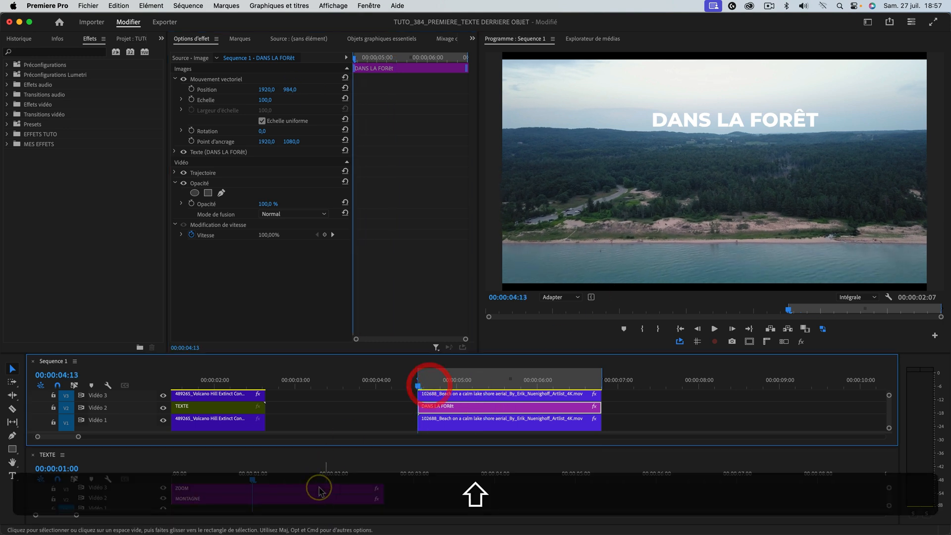
mouse_move(434, 382)
left_mouse_down()
mouse_move(519, 382)
mouse_move(422, 381)
left_mouse_up()
key("super+s")
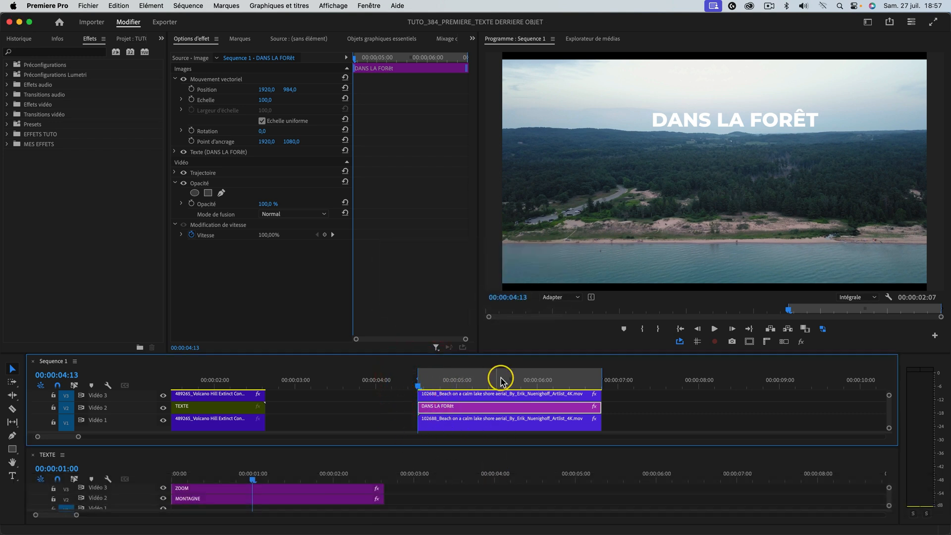
Step: Keyframe the title's vertical Position to rise from 1259 at 00:00:04:24 to 984 at 00:00:05:09
left_click(456, 381)
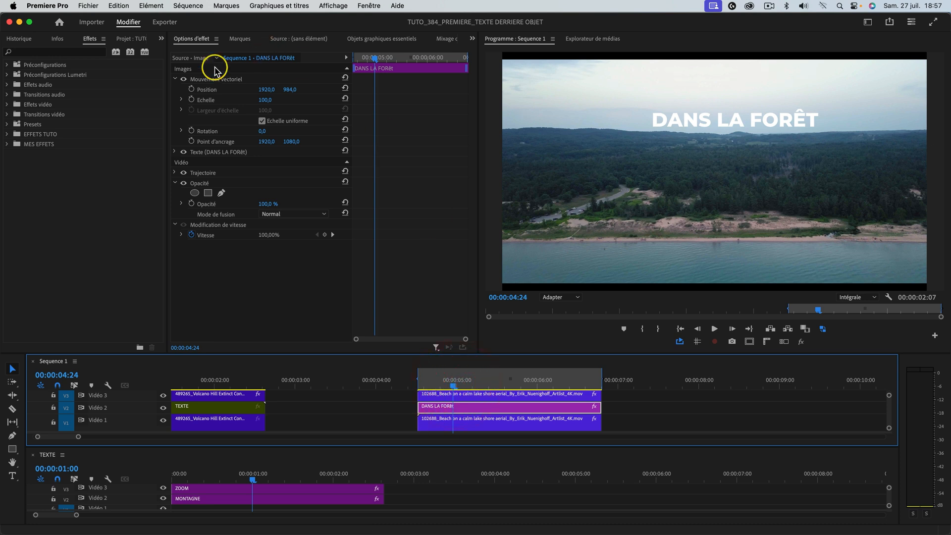
left_click(191, 89)
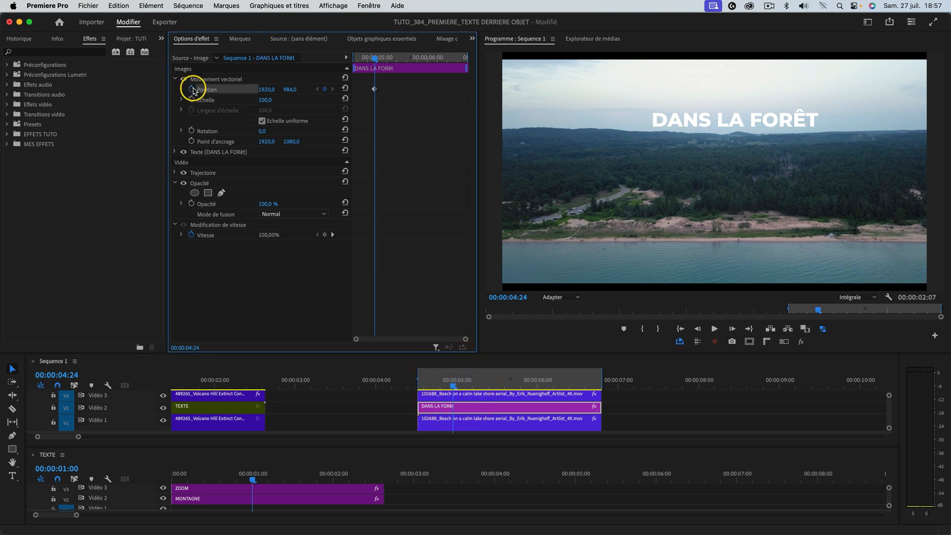
key("shift+Right")
key("shift+Right")
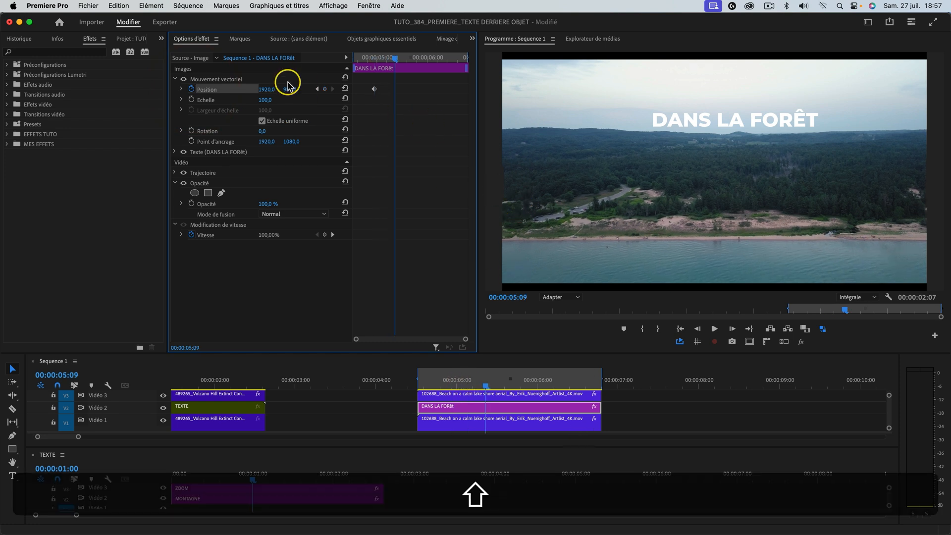
left_click(317, 89)
left_click_drag(289, 89, 287, 89)
Step: Play back the DANS LA FORÊT title rising from behind the forest
key("space")
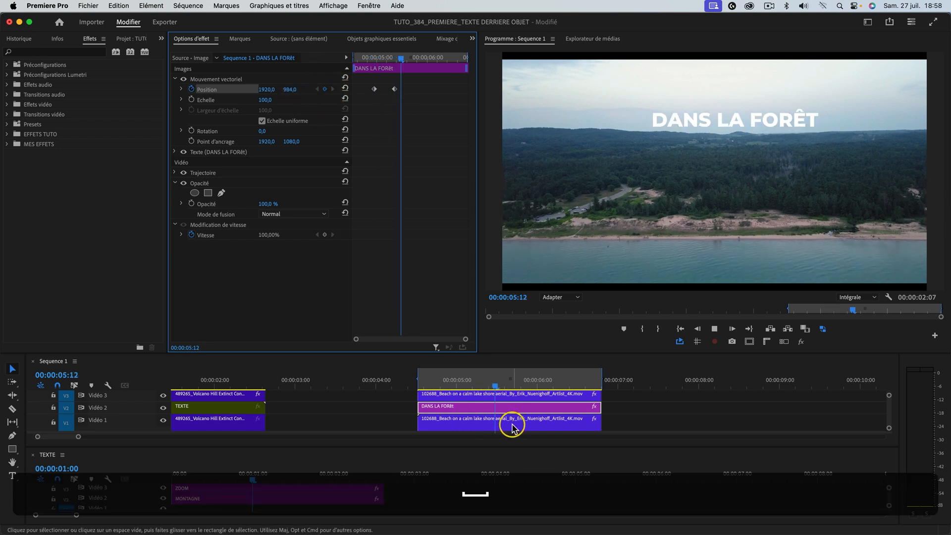
key("space")
left_click(432, 378)
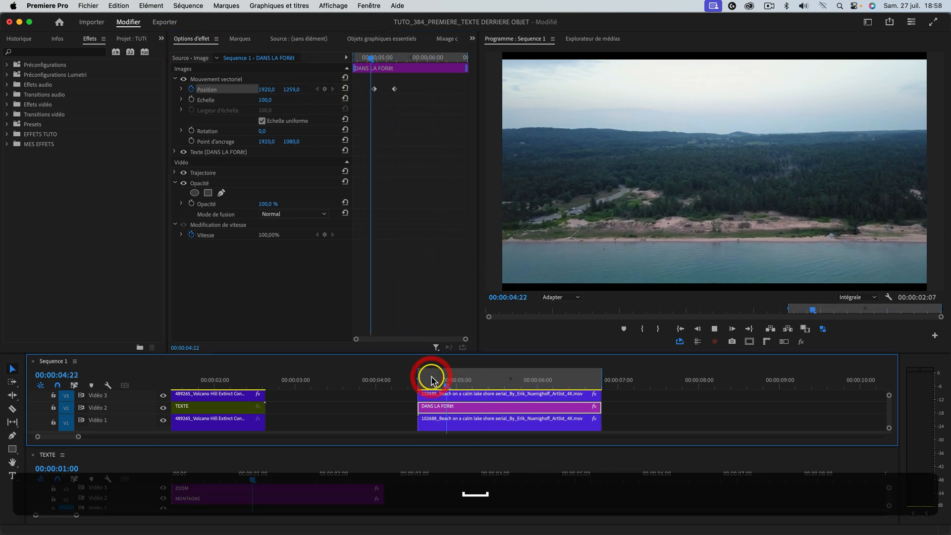
key("space")
left_click(416, 378)
key("space")
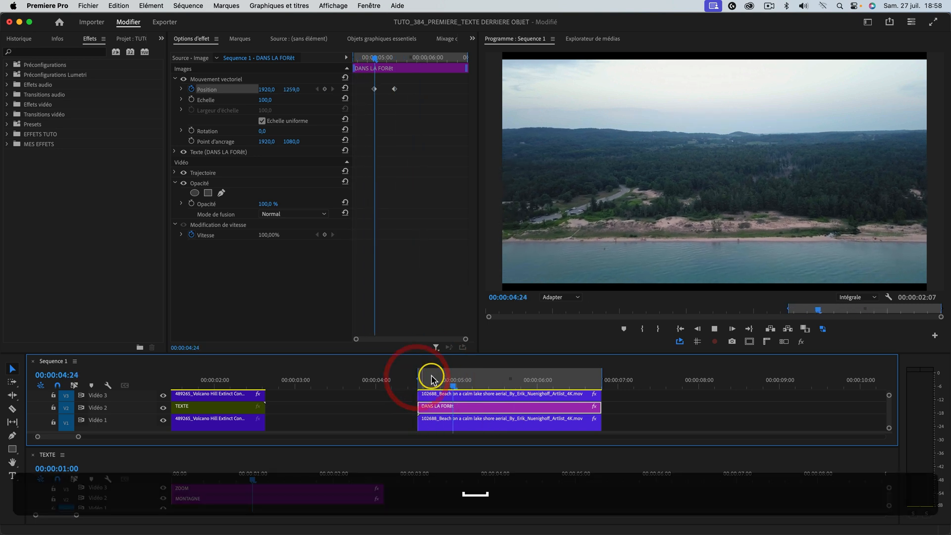
Step: Set the temporal interpolation of both title Position keyframes to Progressif
left_click(474, 379)
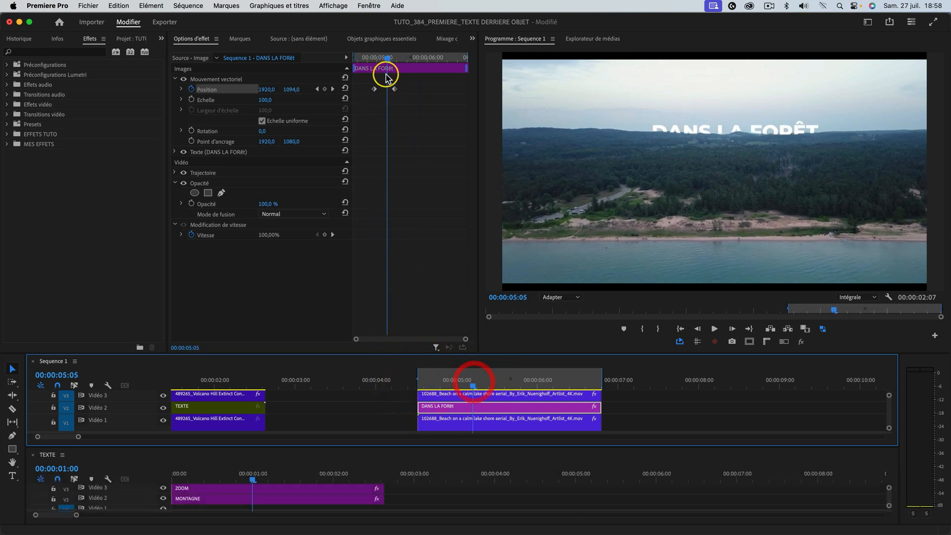
right_click(394, 89)
mouse_move(459, 183)
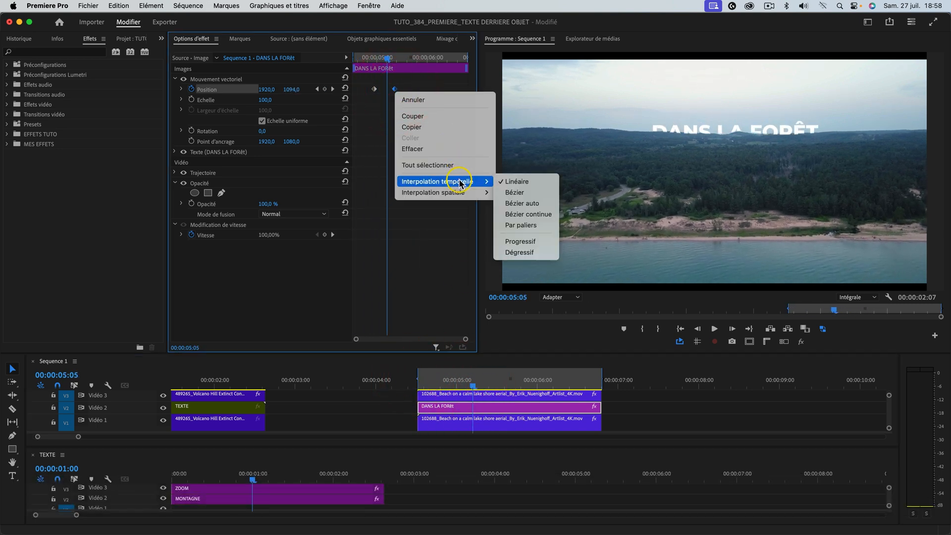
left_click(524, 242)
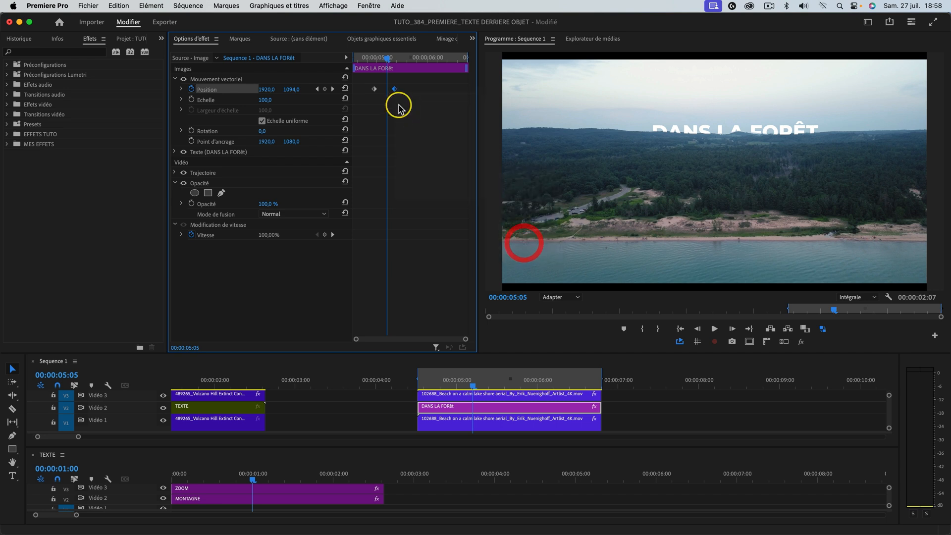
right_click(374, 89)
mouse_move(460, 185)
left_click(501, 243)
Step: Replay the beach shot several times to check the eased motion of the rising title
left_click(442, 380)
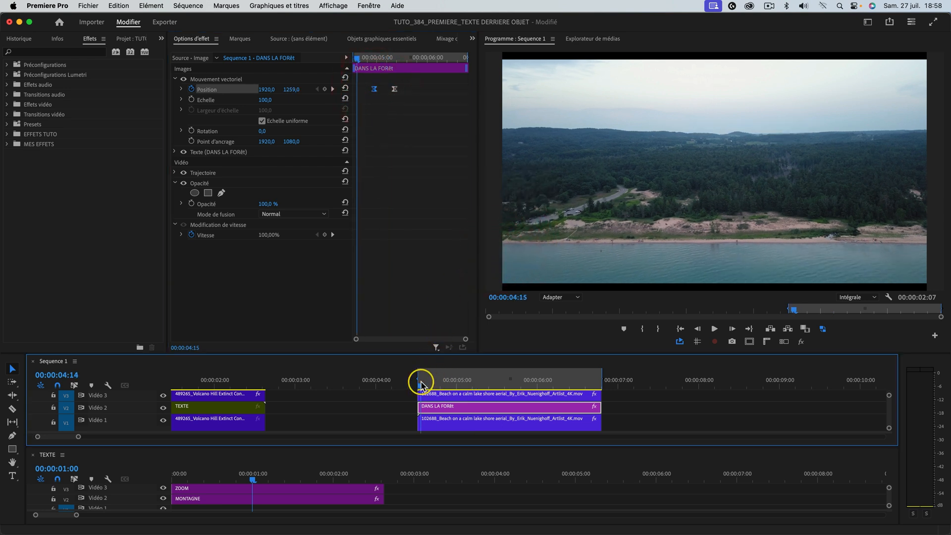
key("space")
left_click(403, 382)
key("space")
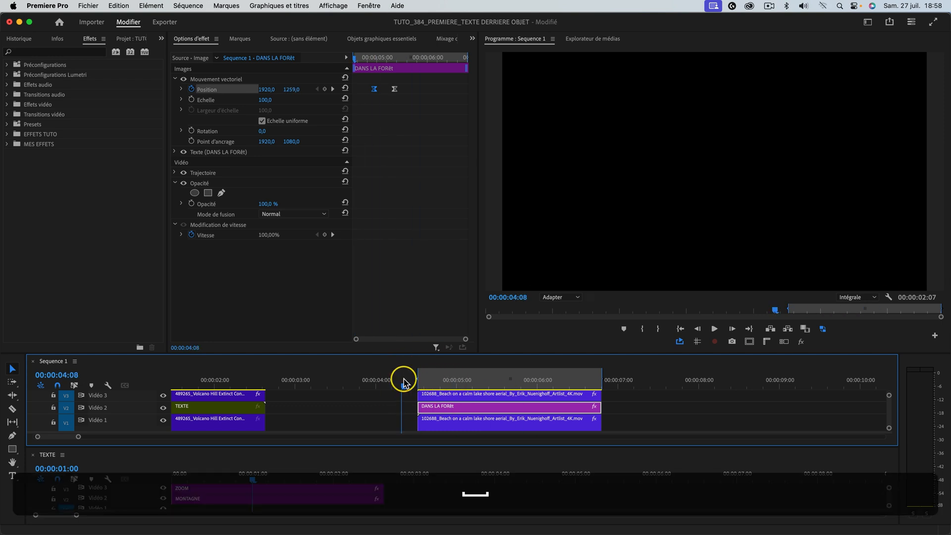
key("space")
left_click(430, 380)
key("space")
key("space")
left_click_drag(465, 381, 425, 382)
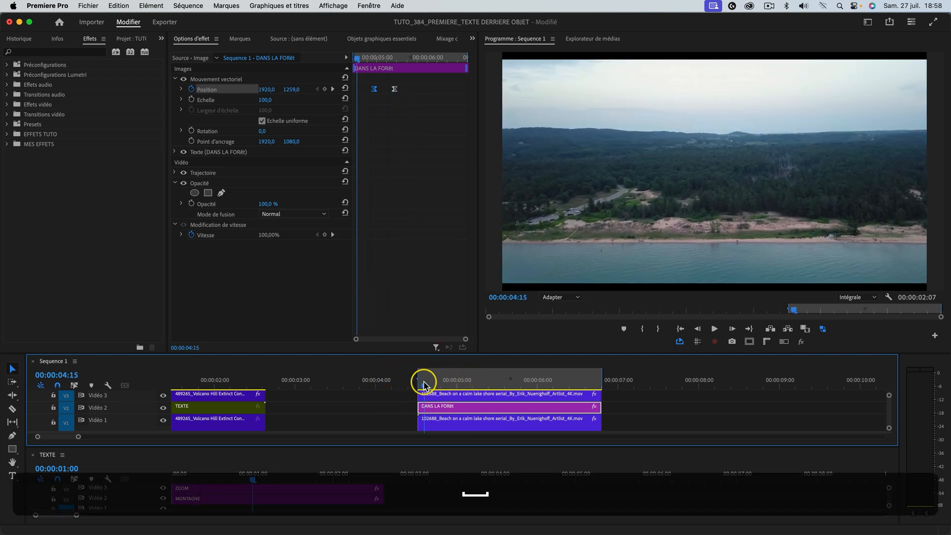
Step: Review the eased rise of the DANS LA FORÊT title from several points in the beach shot
key("space")
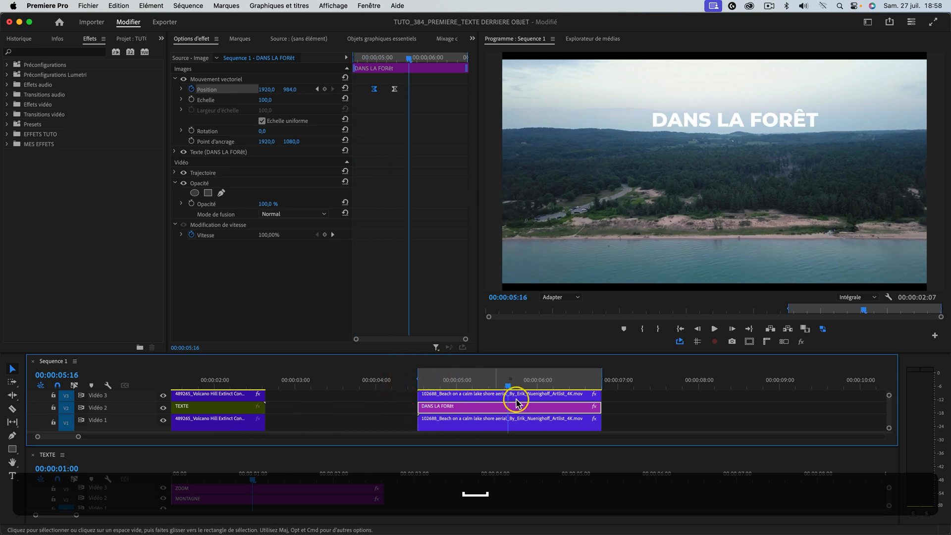
left_click(379, 375)
key("space")
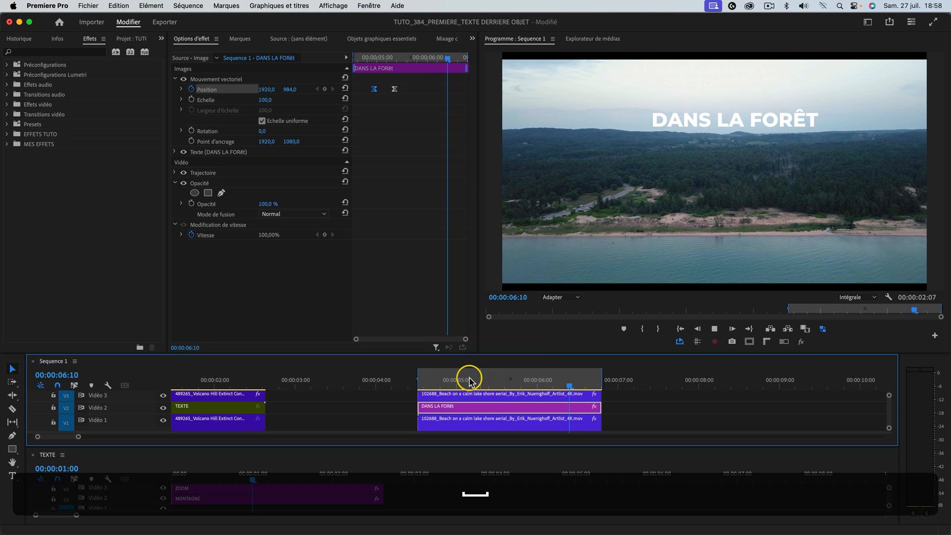
left_click(416, 382)
key("space")
left_click(433, 378)
key("space")
key("space")
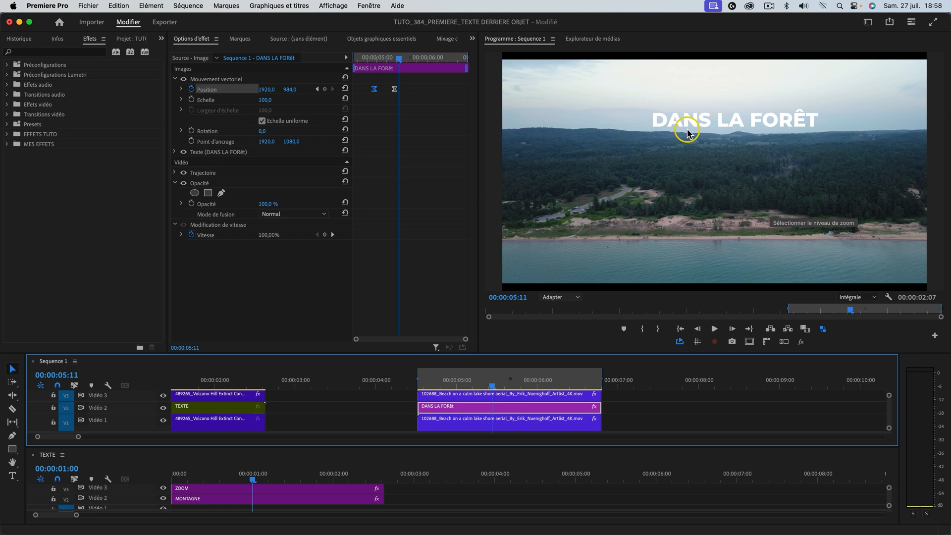
key("space")
Step: Keyframe the DANS LA FORÊT title's scale from 100 at 00:00:05:01 to 95 at 00:00:06:19
left_click_drag(436, 383, 467, 375)
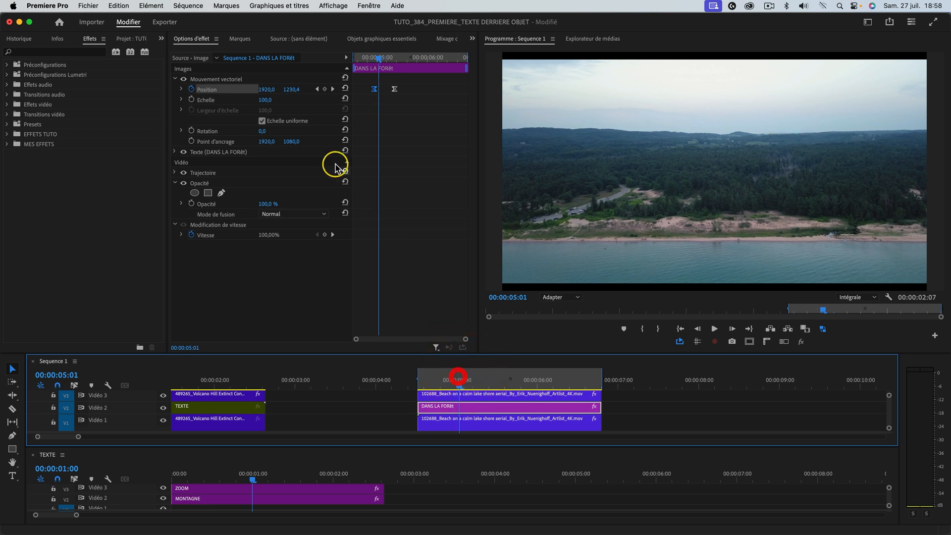
left_click(192, 100)
left_click_drag(458, 383, 599, 383)
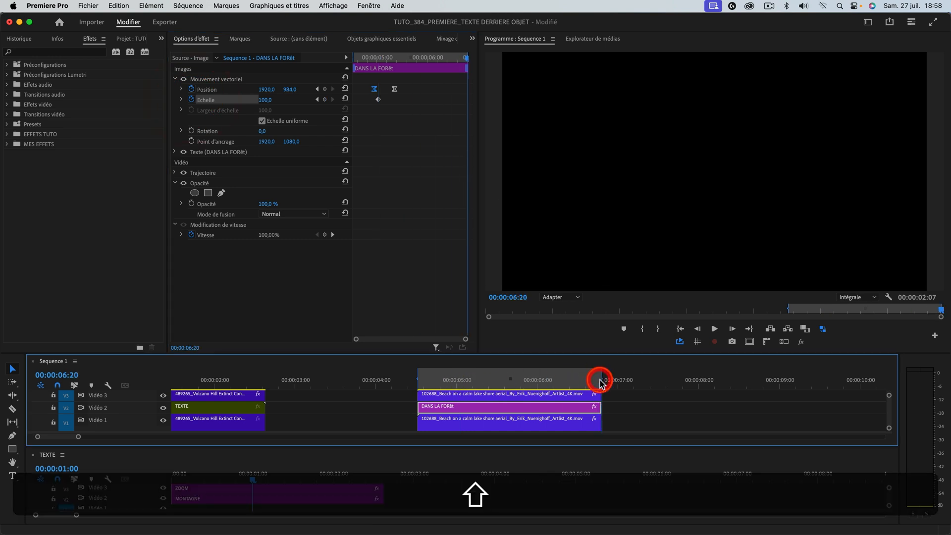
key("Left")
left_click(266, 99)
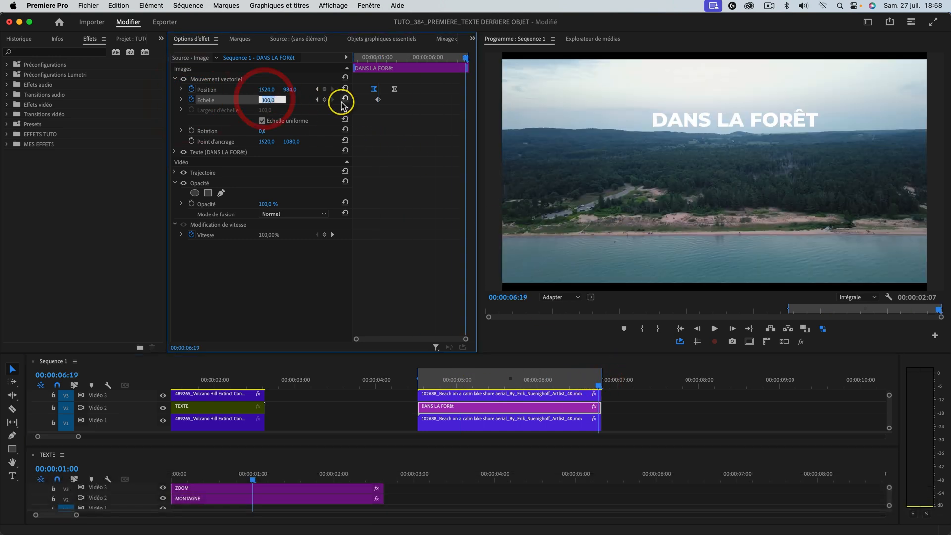
type("95")
key("Return")
key("Return")
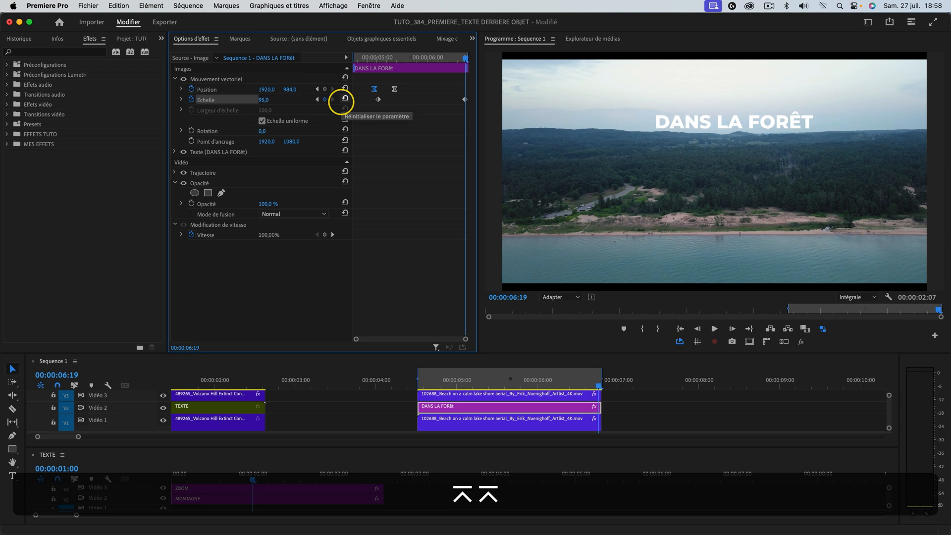
Step: Play back the title's rise and gradual shrink from near the start of the beach shot, and save the project
left_click_drag(456, 59, 360, 58)
key("space")
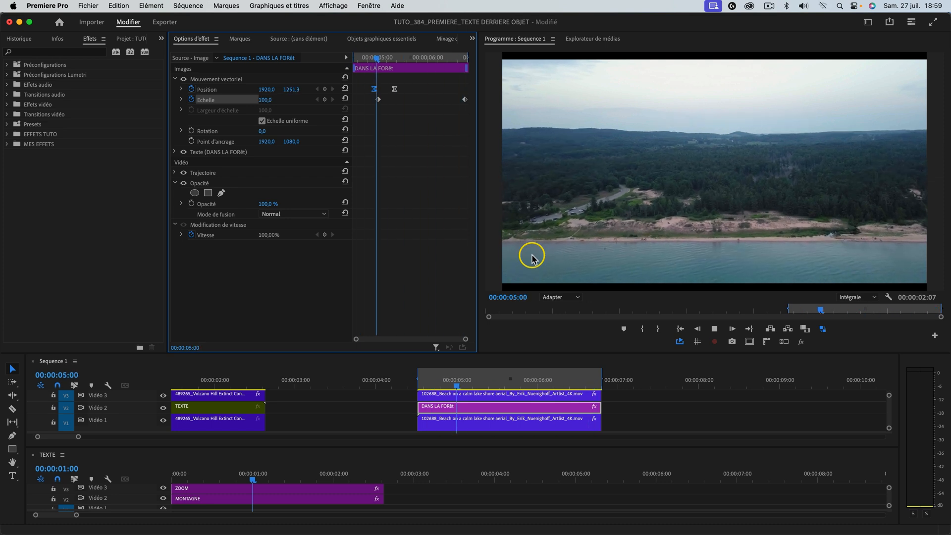
key("space")
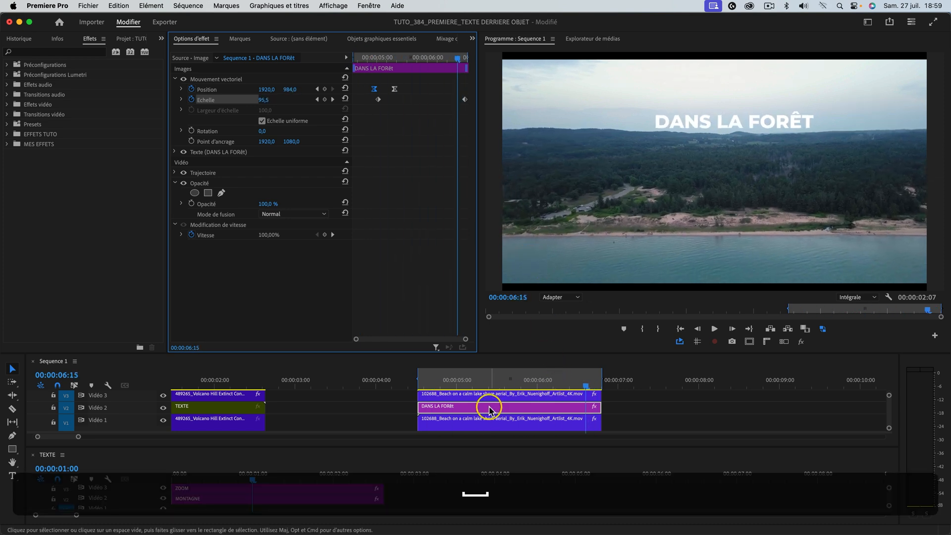
left_click(424, 385)
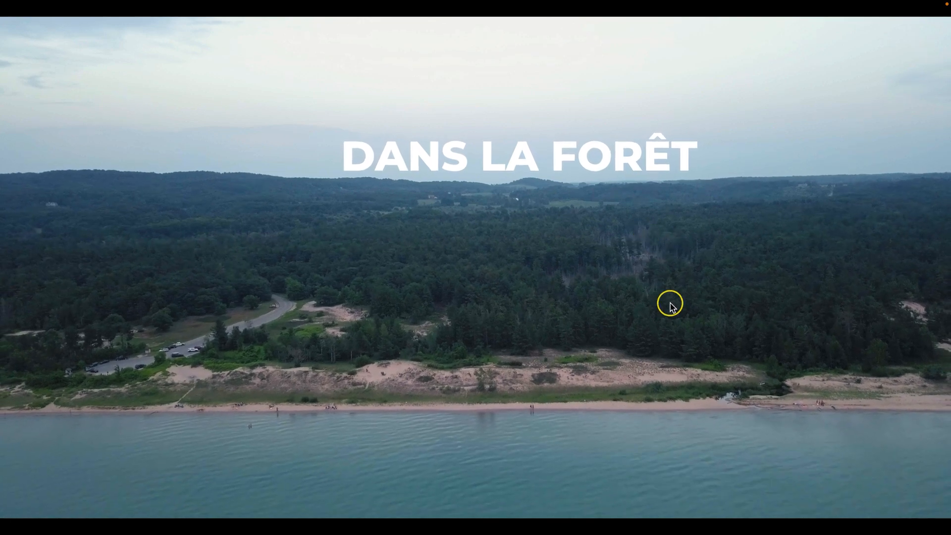
key("super+s")
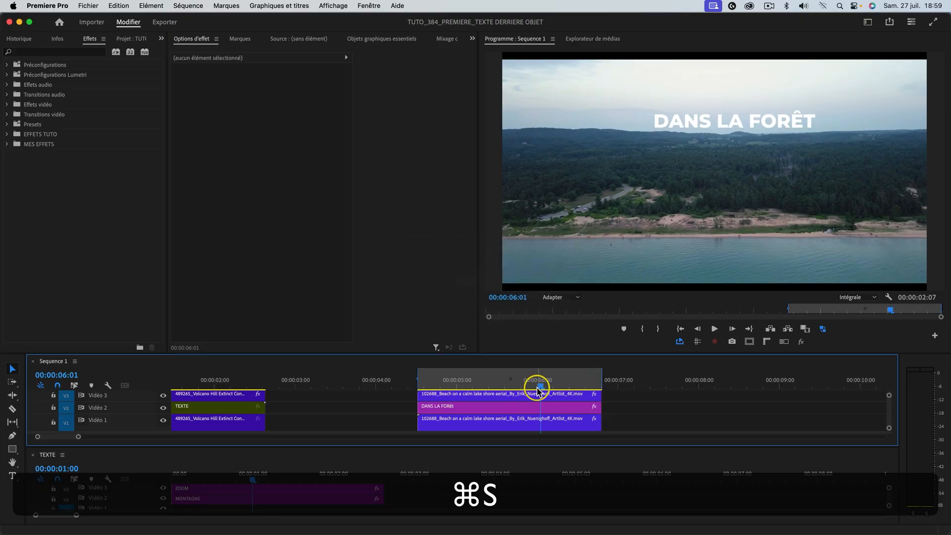
Step: Copy the Bruit effect from the ZOOM layer in the TEXTE sequence onto the DANS LA FORÊT title
left_click(299, 489)
scroll(406, 243, "down", 2)
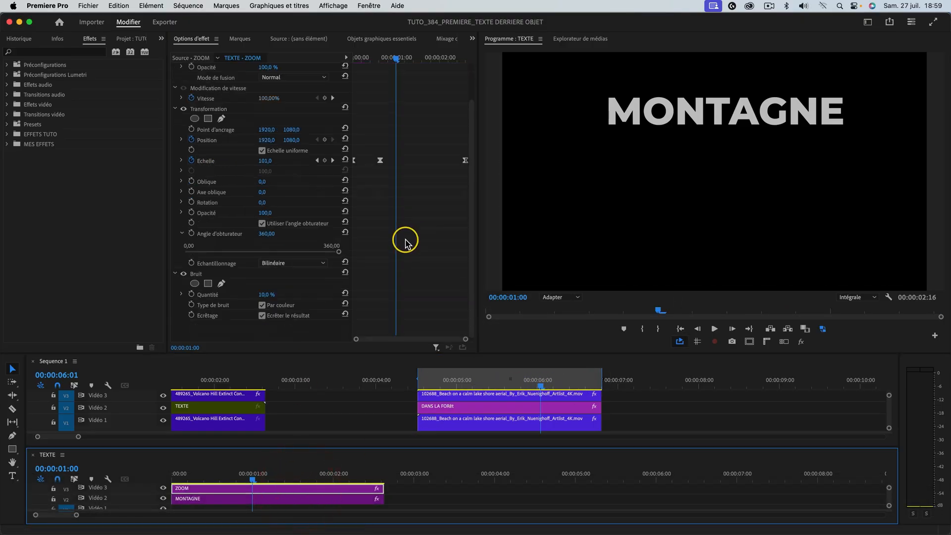
left_click(195, 275)
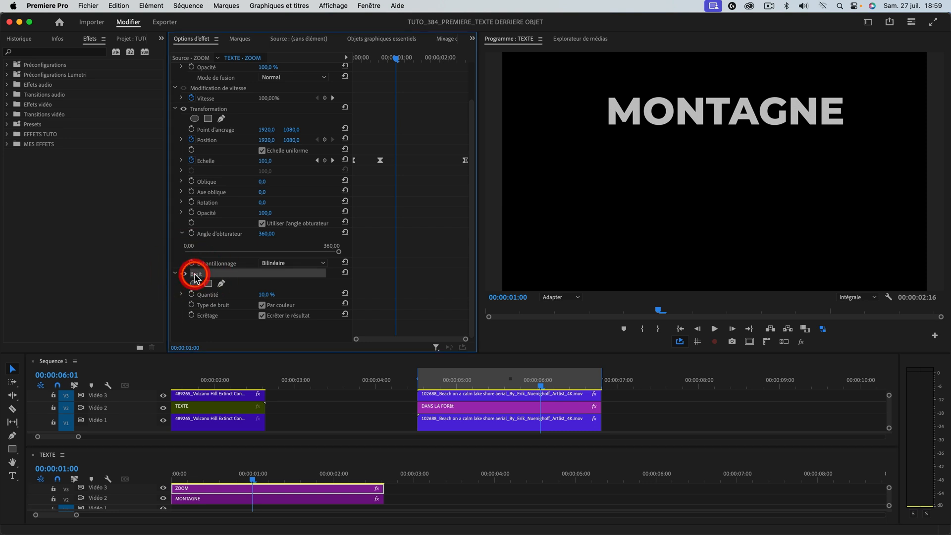
left_click(497, 414)
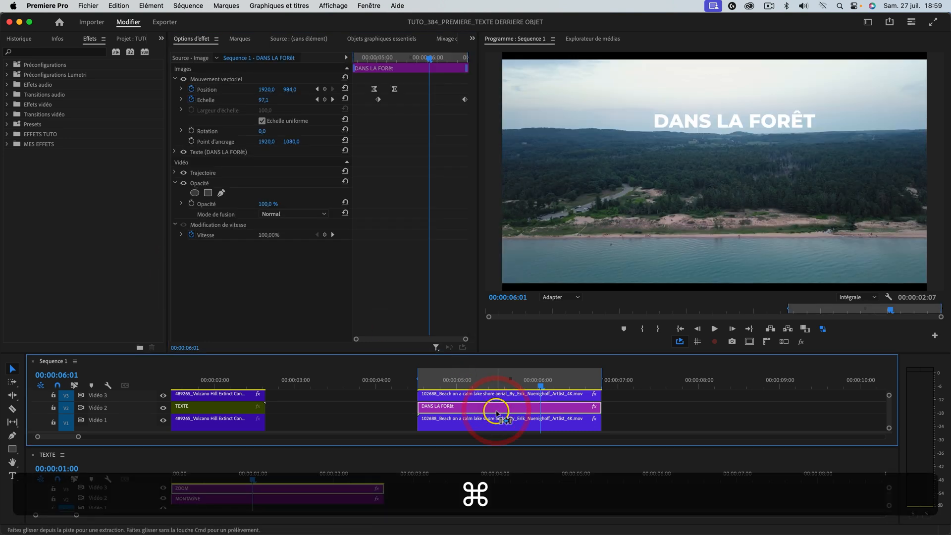
key("cmd+v")
Step: Play back the beach shot and inspect the noise on the title at higher preview magnification
key("Up")
key("space")
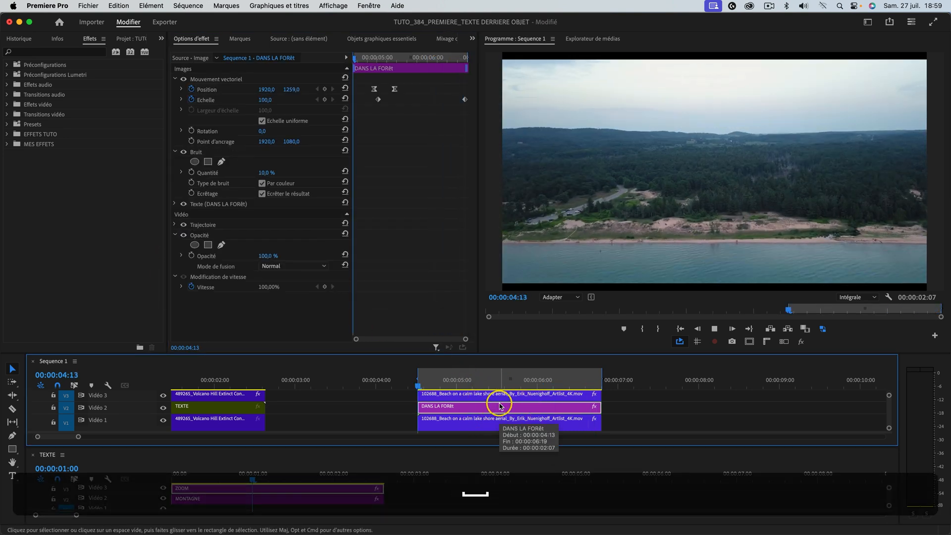
left_click(466, 382)
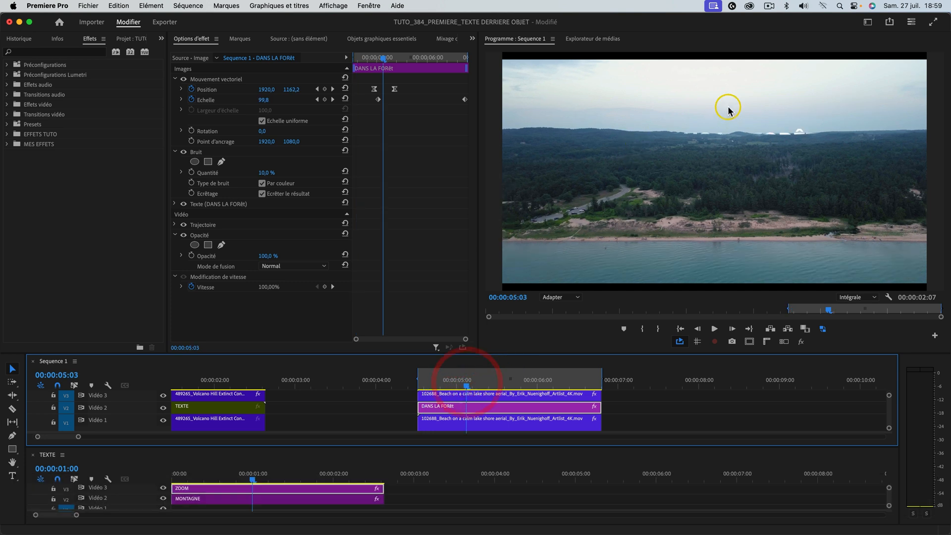
scroll(729, 136, "up", 5)
key("space")
key("space")
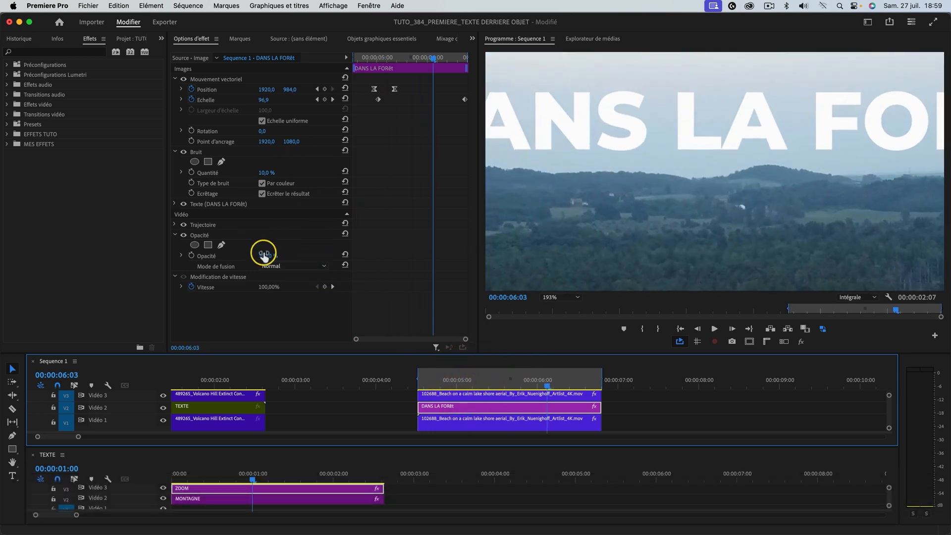
Step: Set the DANS LA FORÊT title's opacity to 71 % and scrub the beach shot to check the blend
left_click_drag(266, 256, 266, 255)
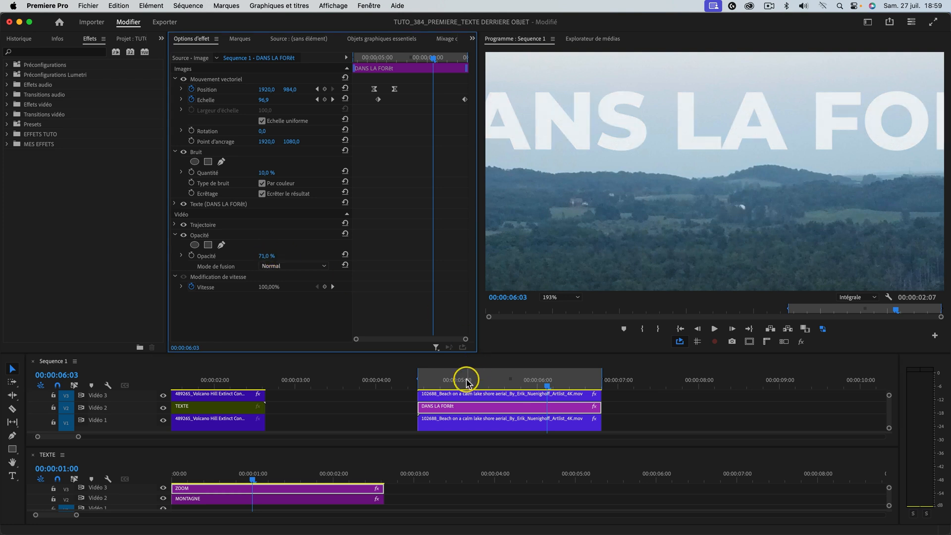
left_click_drag(466, 381, 439, 382)
key("super+f")
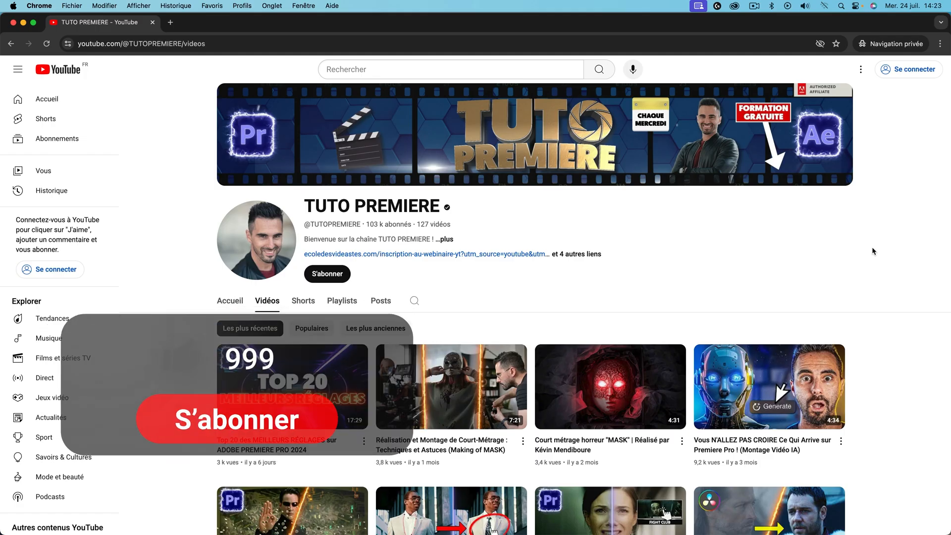
scroll(873, 251, "down", 3)
scroll(873, 251, "down", 2)
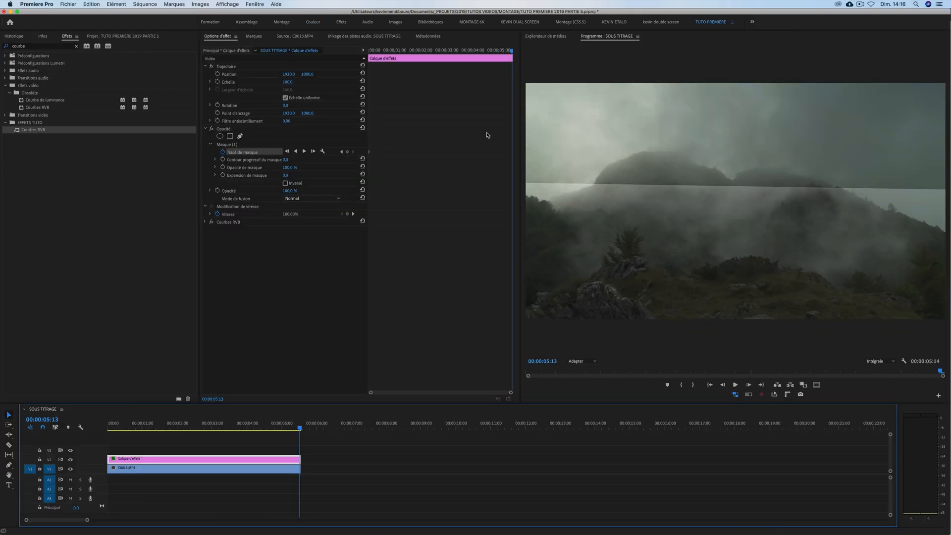
left_click_drag(752, 147, 752, 190)
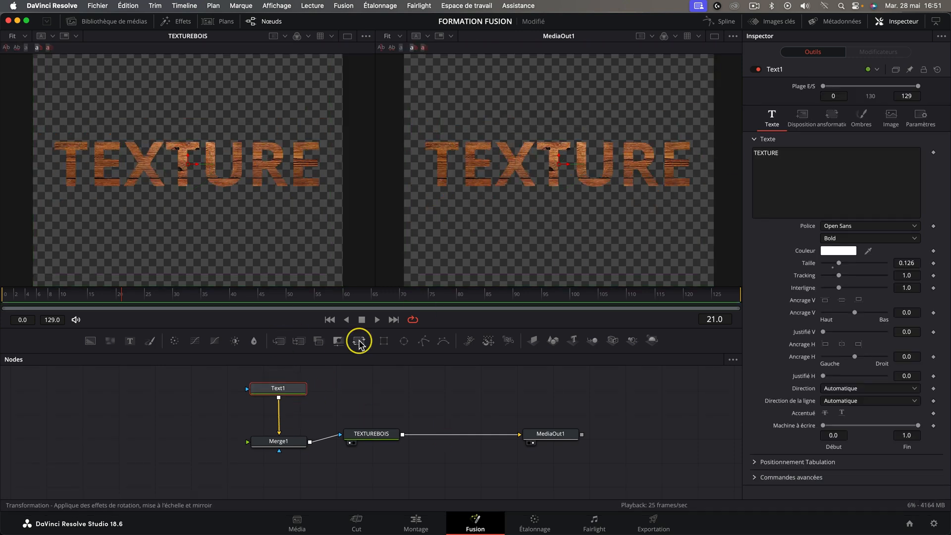
left_click(359, 341)
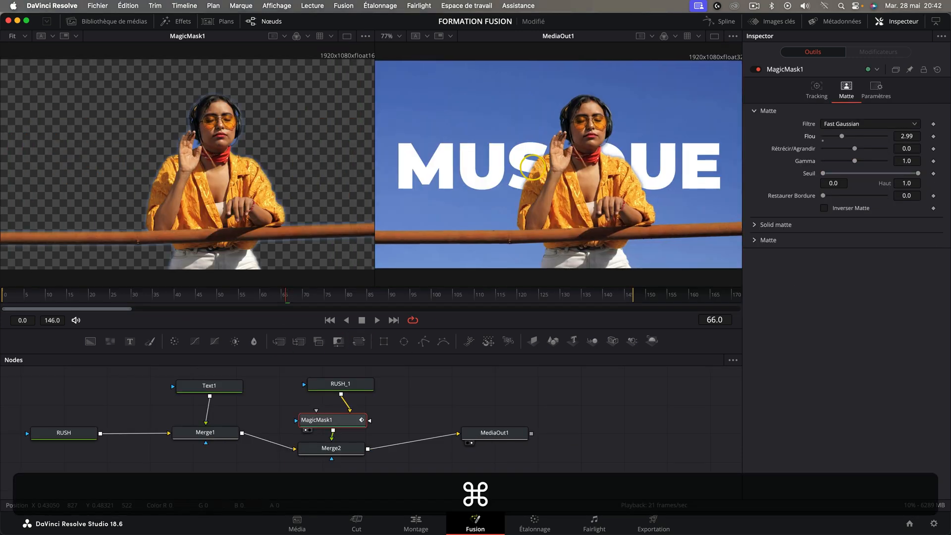
scroll(731, 158, "up", 3)
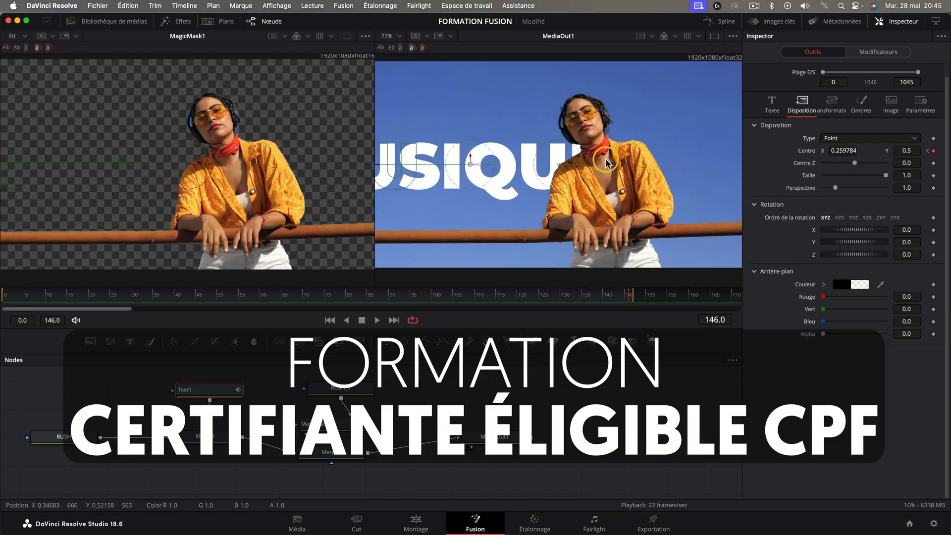